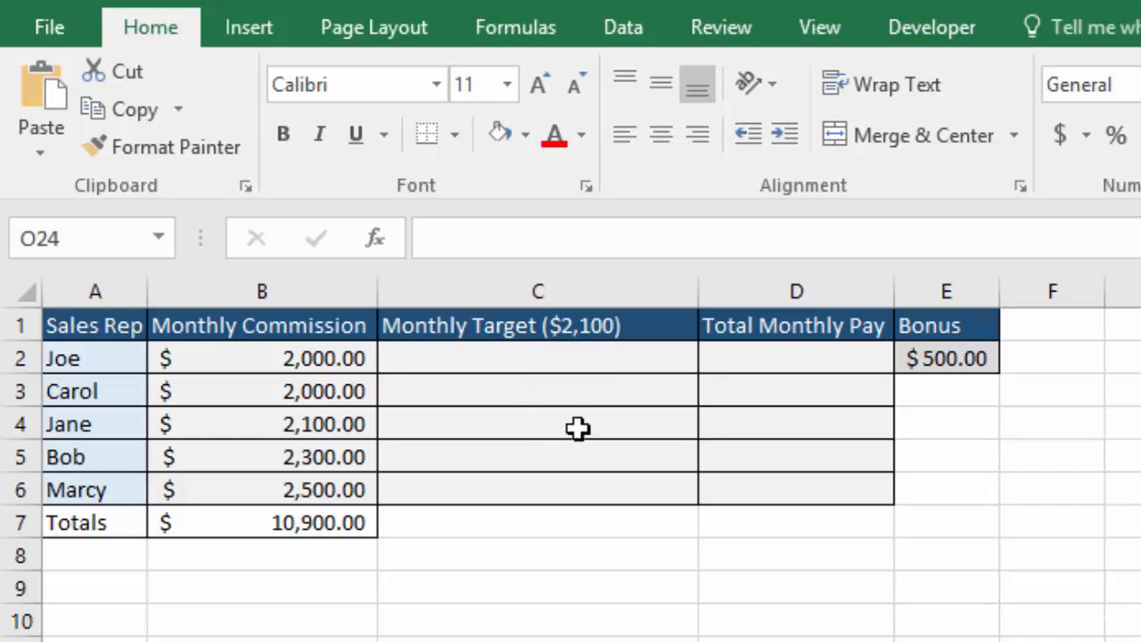
Insert the logical IF function into cell C2 under Monthly Target, keeping the commission data visible while its arguments are entered
click(545, 358)
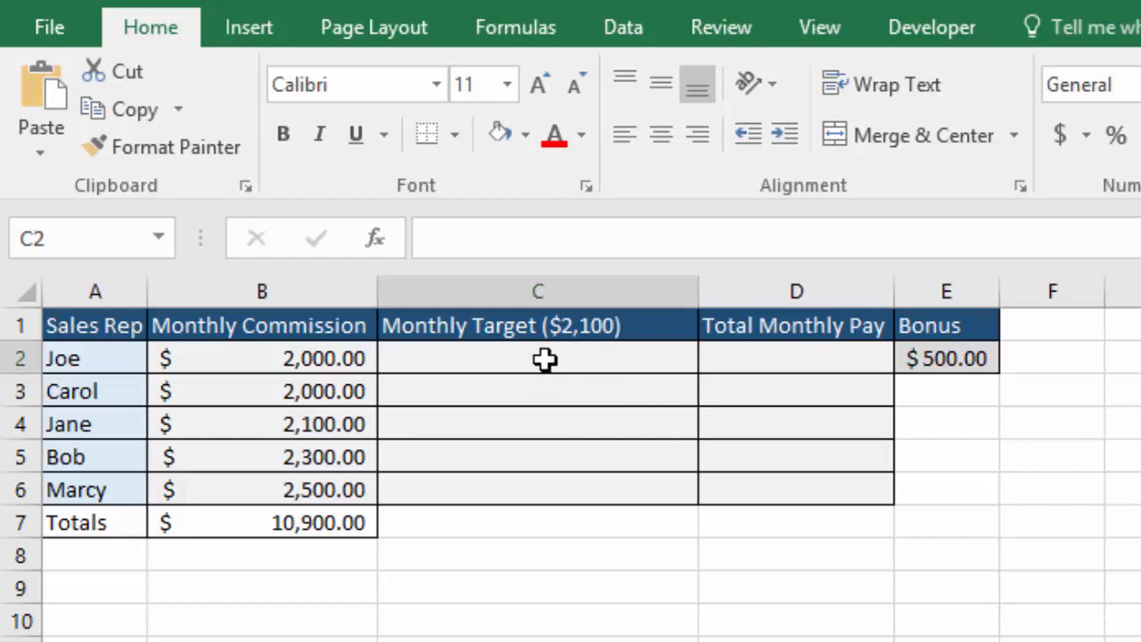
text(=)
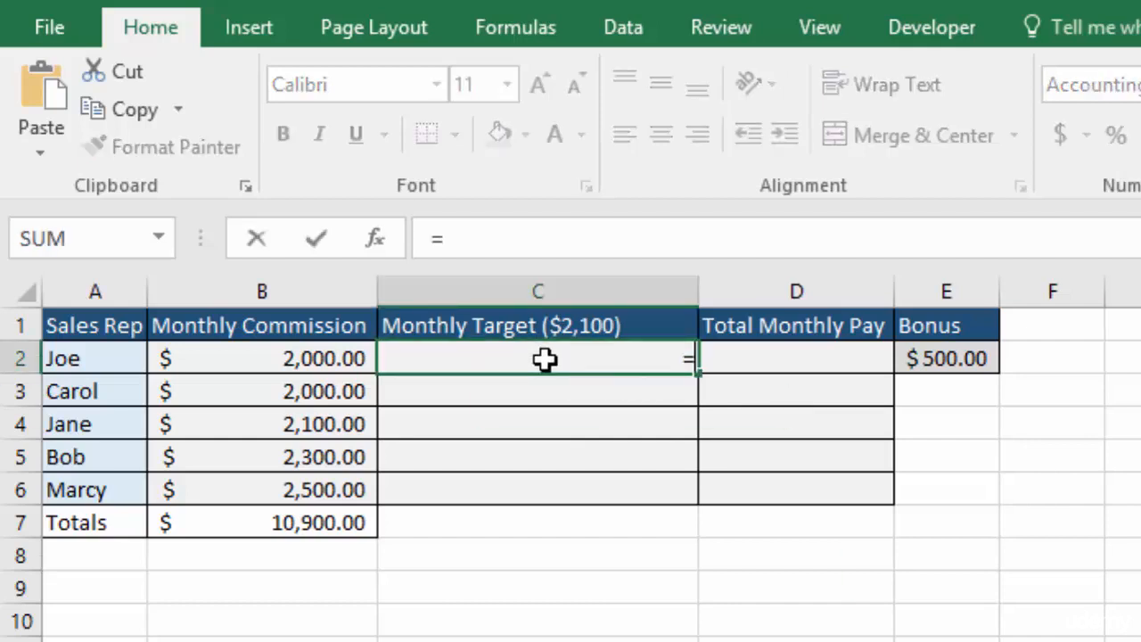
click(508, 27)
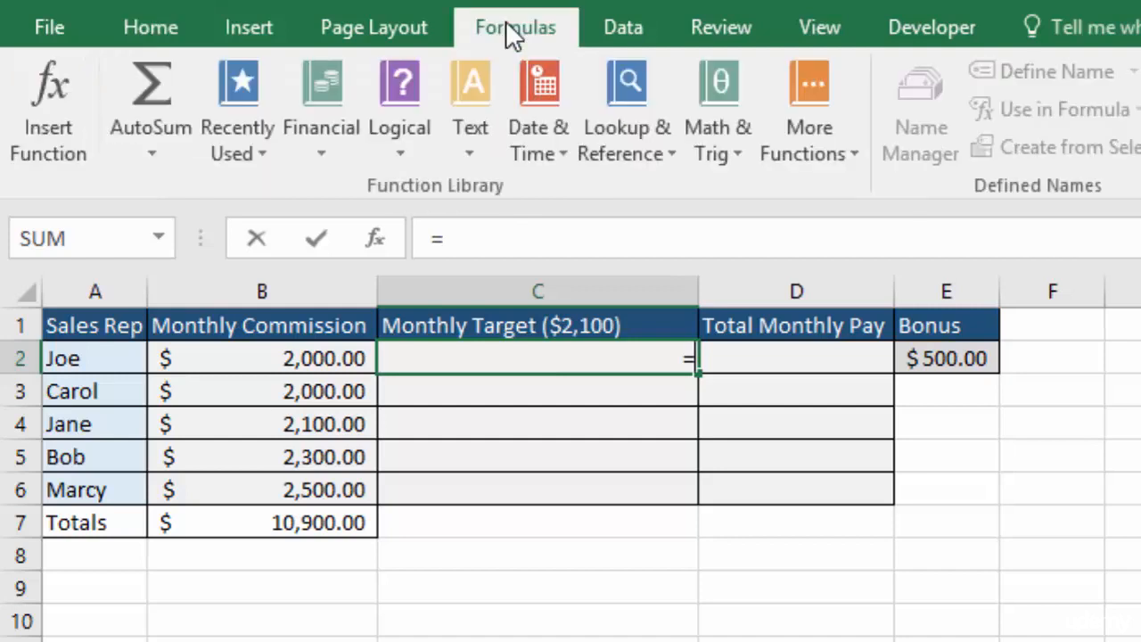
click(393, 101)
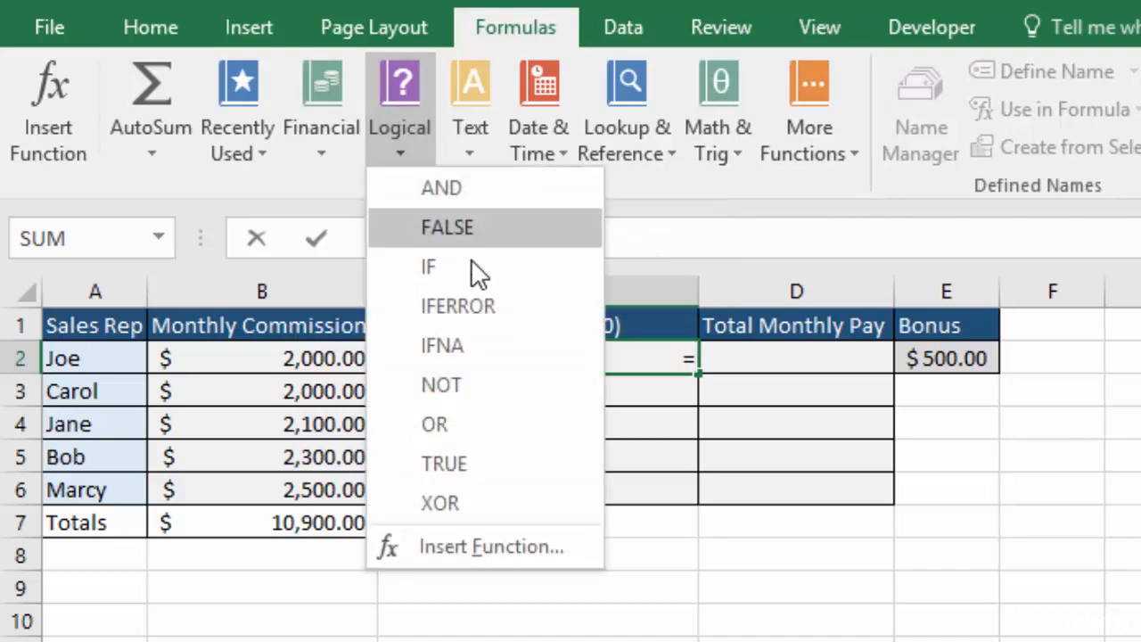
click(50, 98)
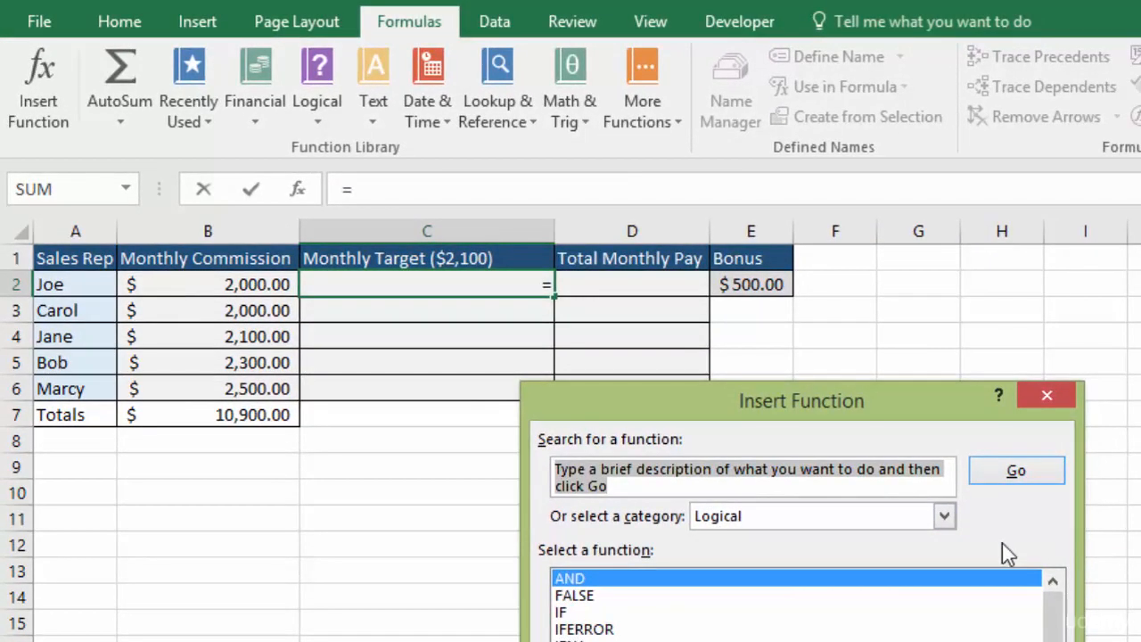
double_click(571, 613)
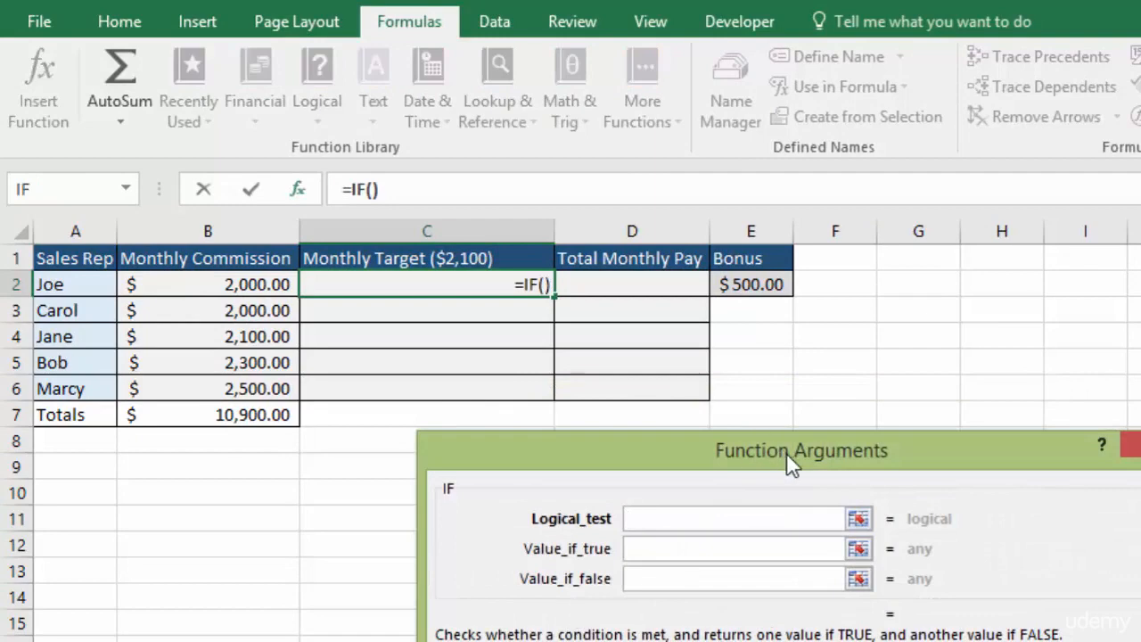
drag(896, 446, 672, 347)
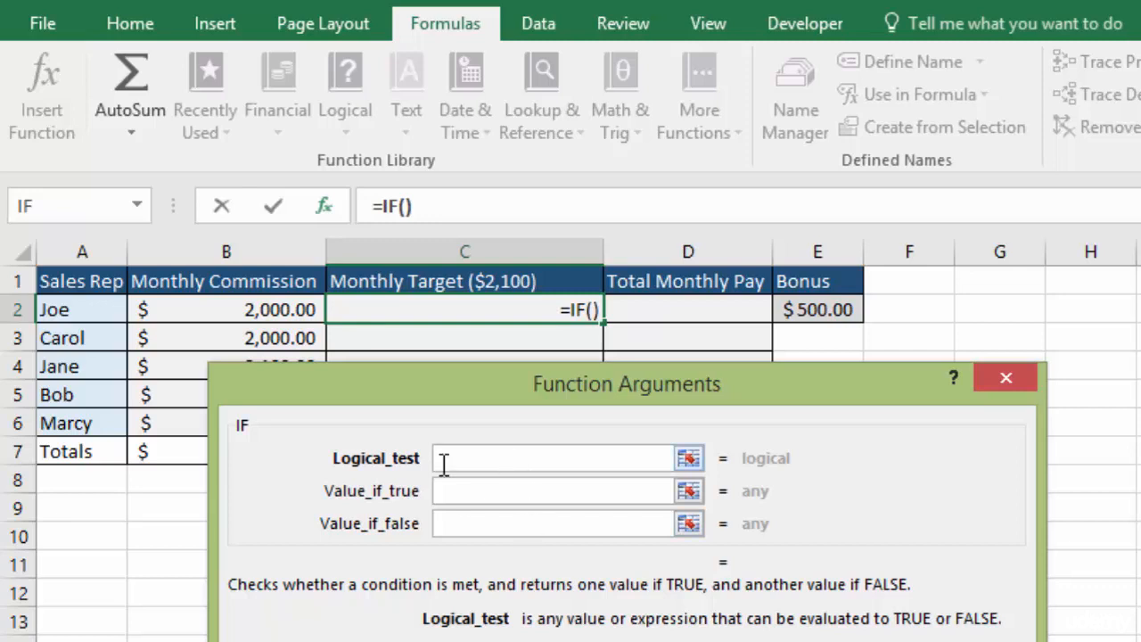
Set the IF function's logical test to B2>=2100
click(212, 309)
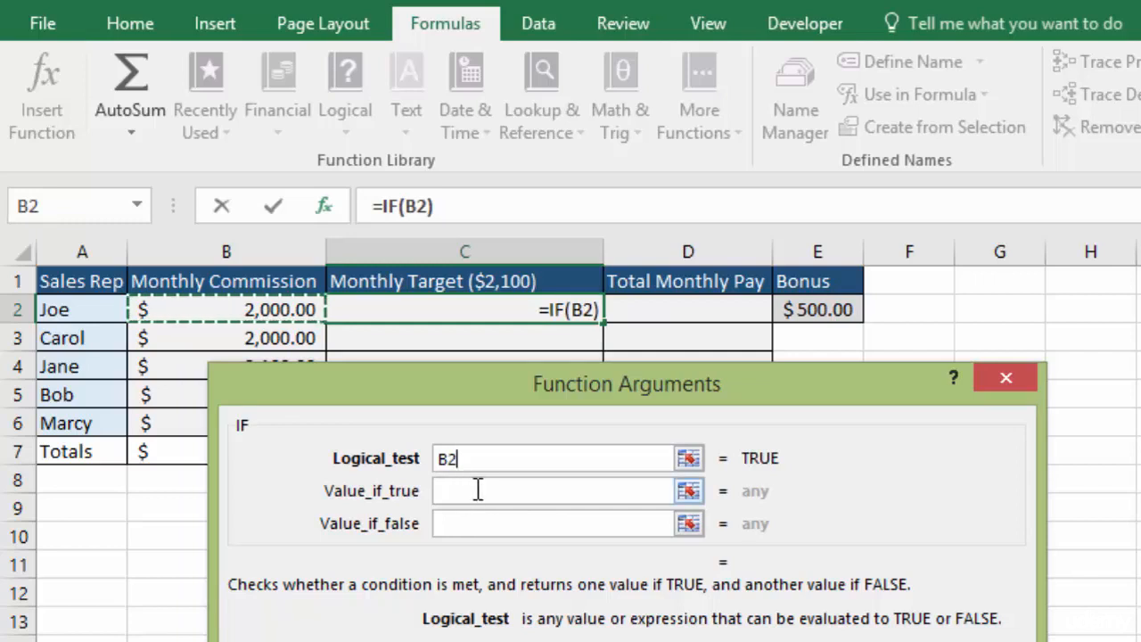
text(>)
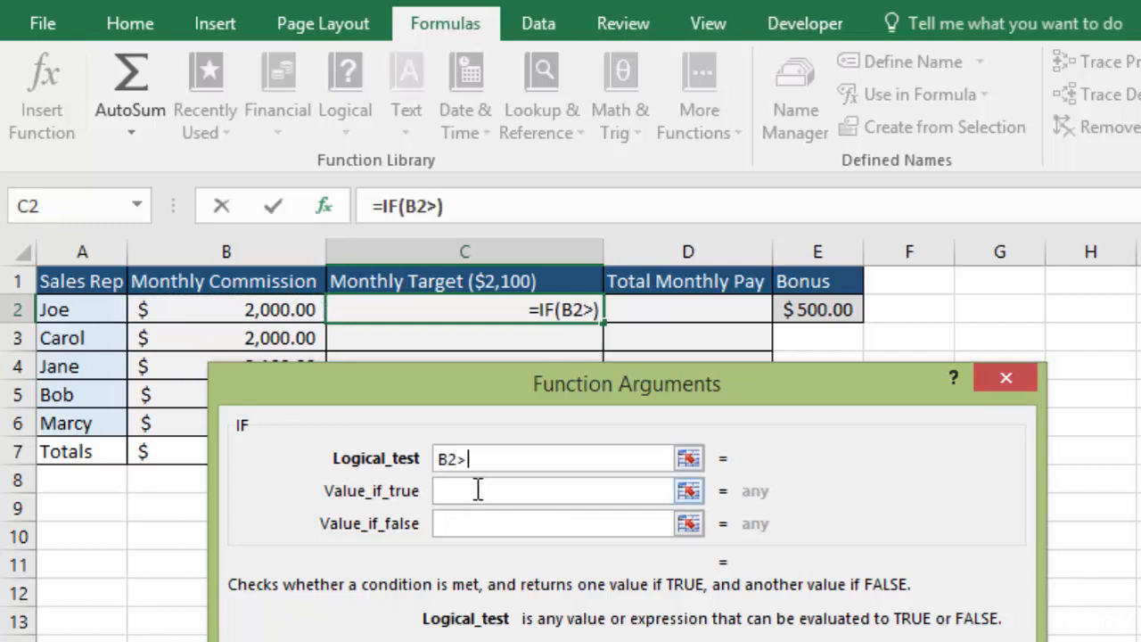
text(=)
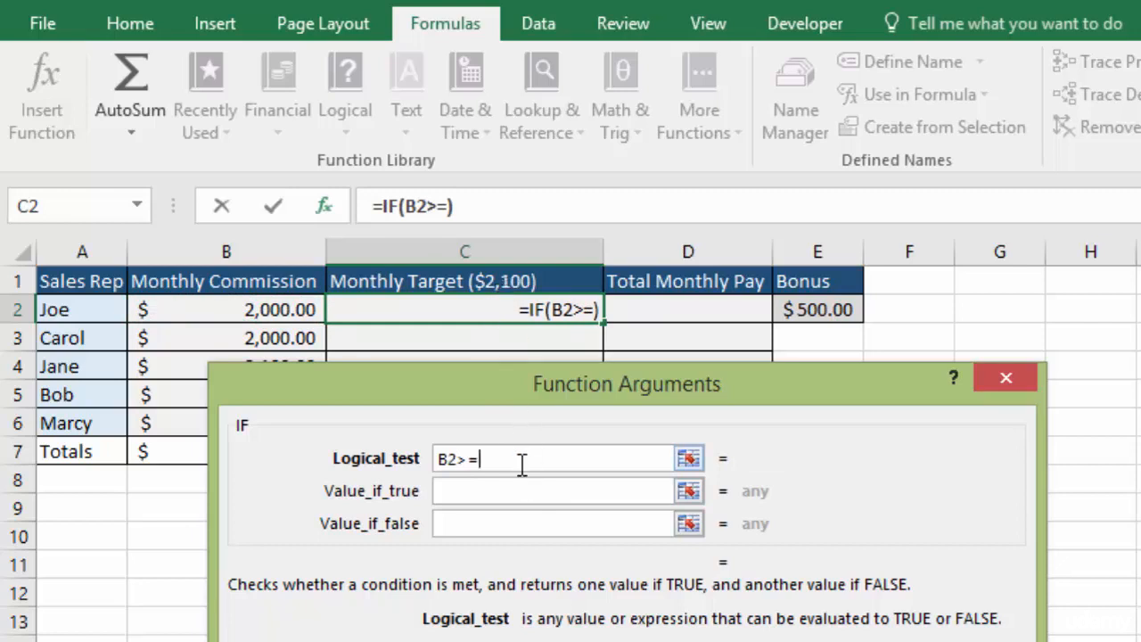
text(2100)
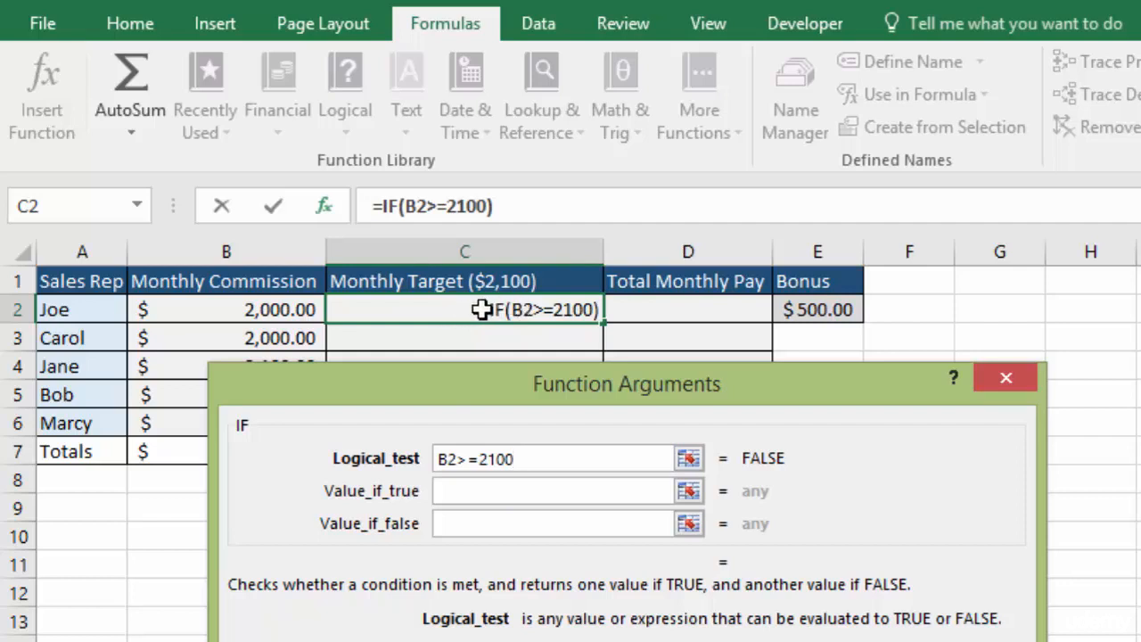
Set the IF function to return YES when true and NO when false, and complete the formula in C2
click(477, 491)
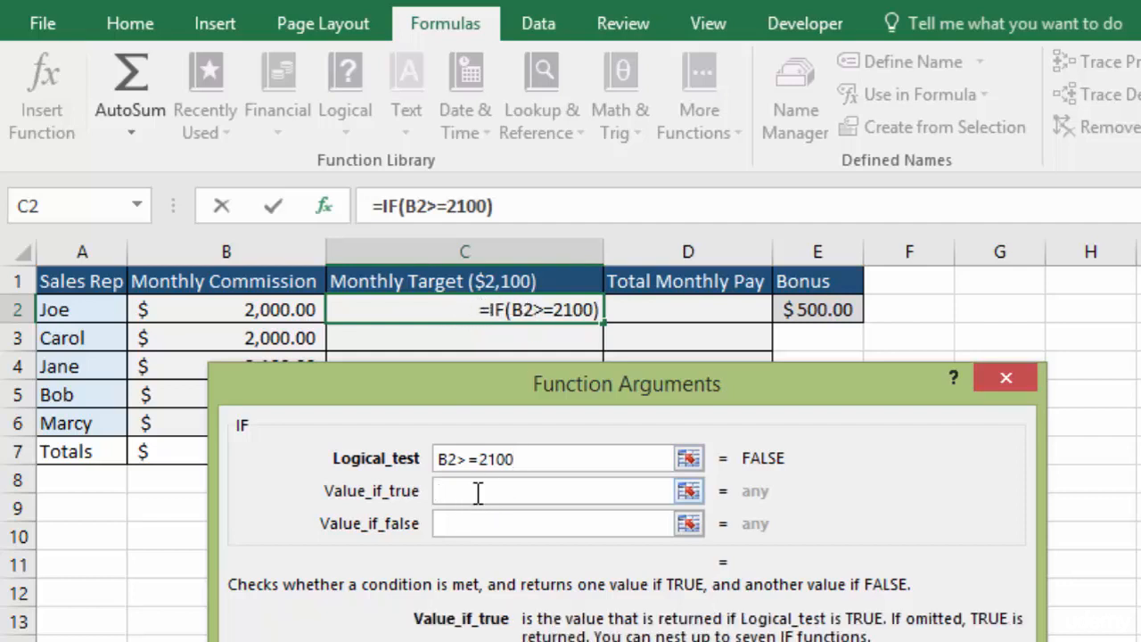
text(YES)
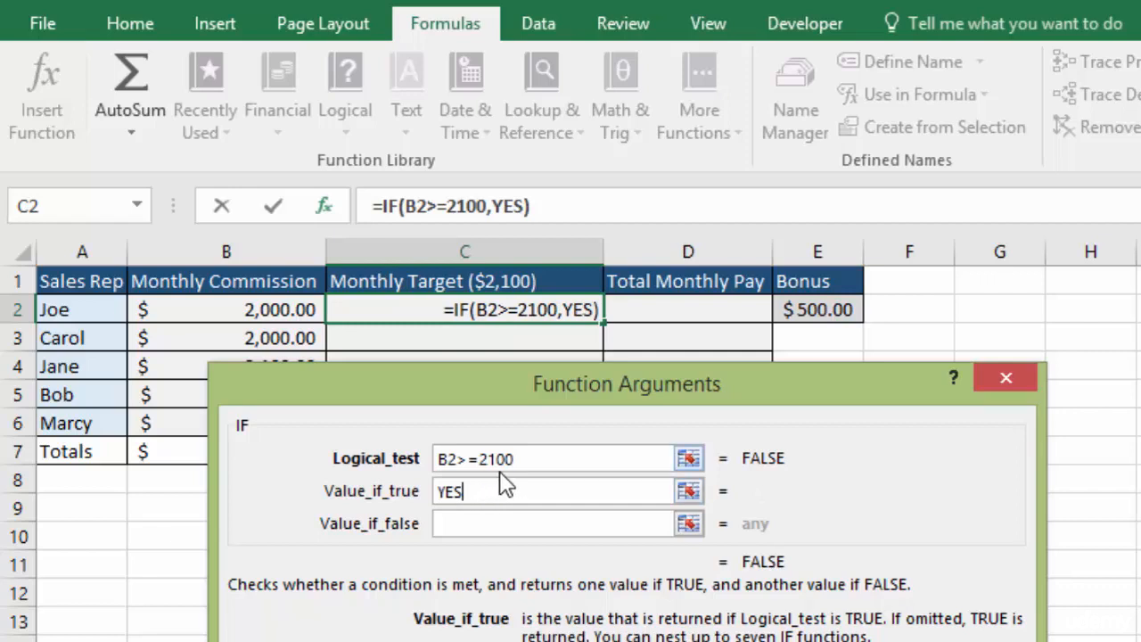
click(463, 523)
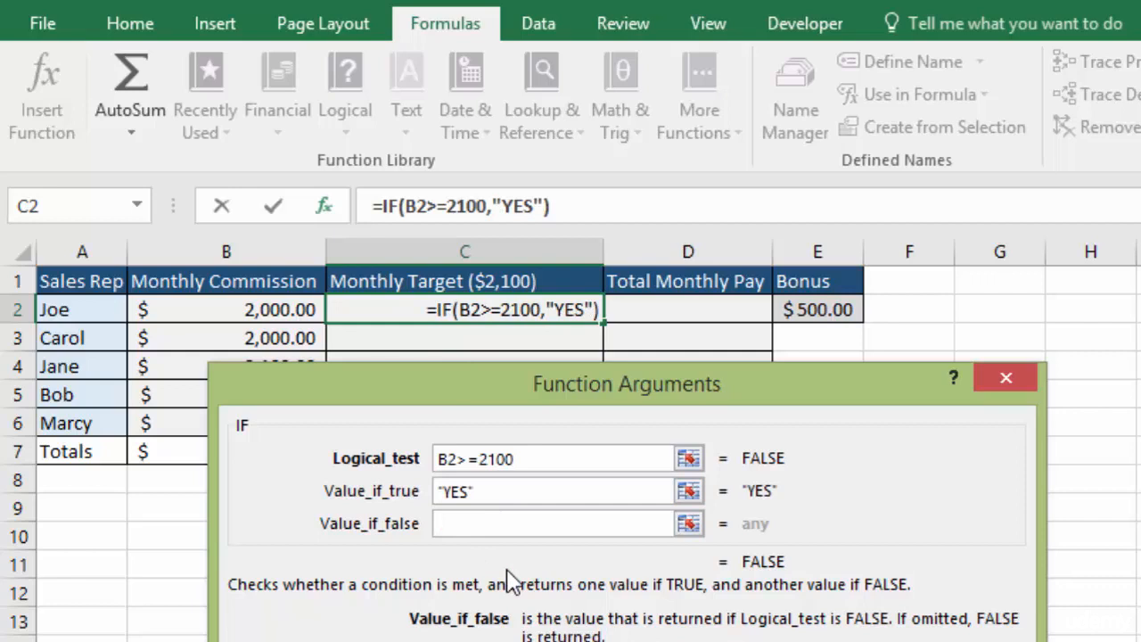
text(NO)
drag(532, 387, 523, 465)
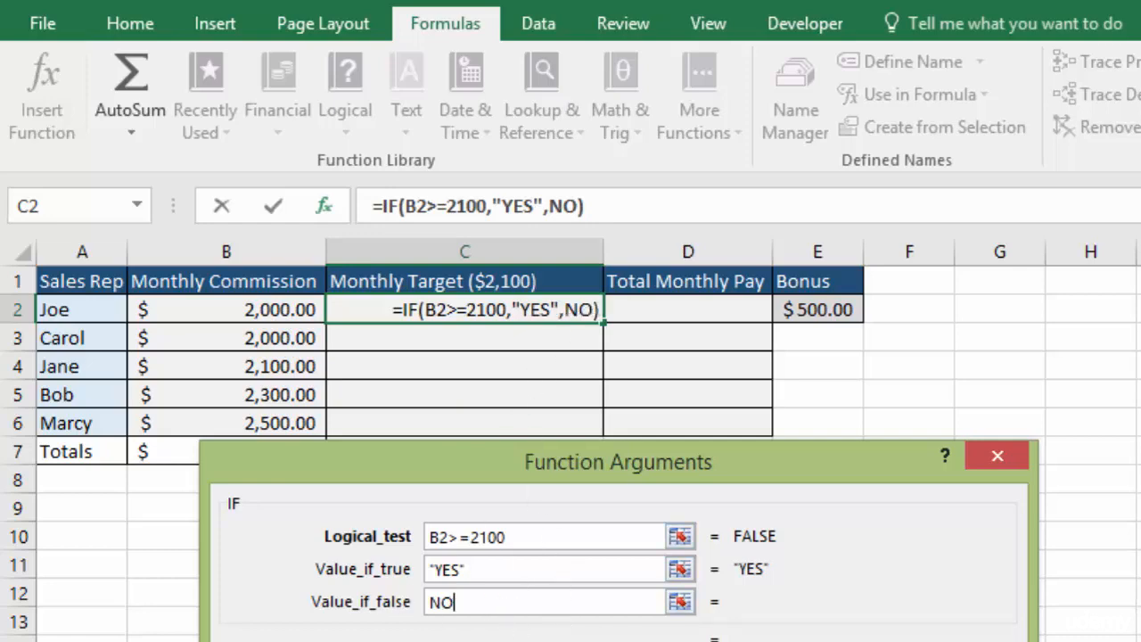
key(Return)
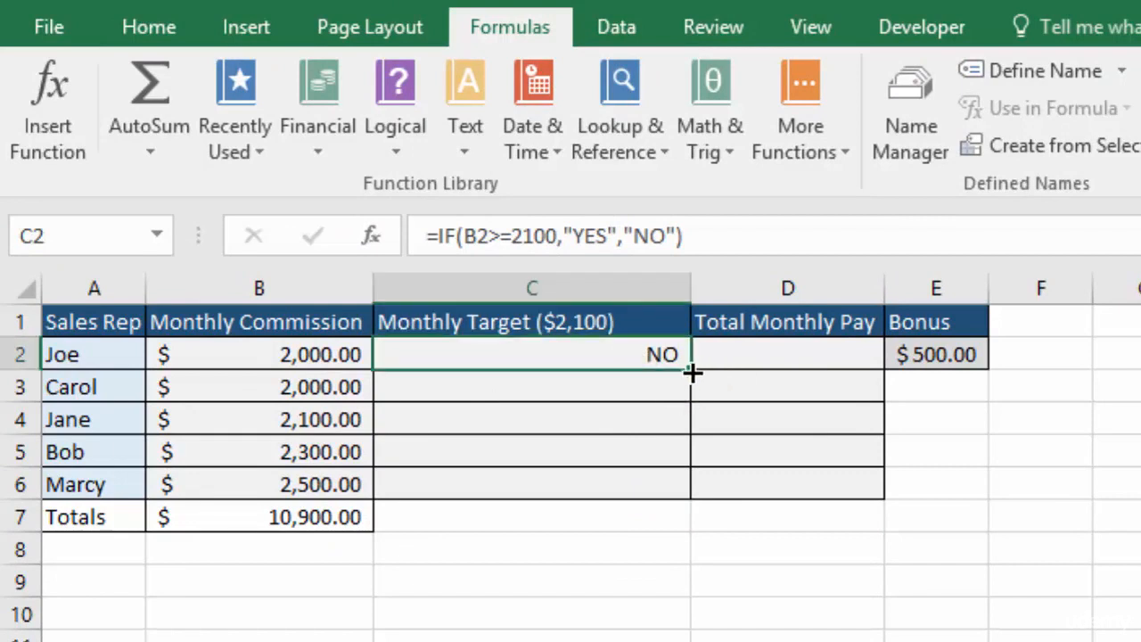
Copy the Monthly Target formula from C2 down through C6 and check the copied formula in C4
drag(690, 369, 693, 504)
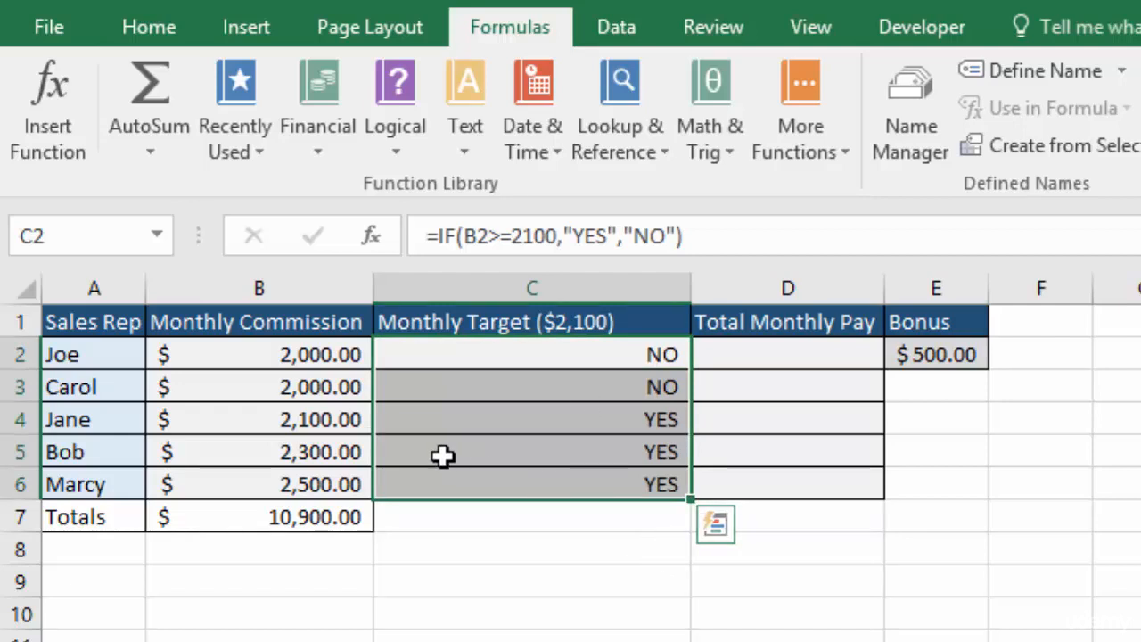
click(422, 420)
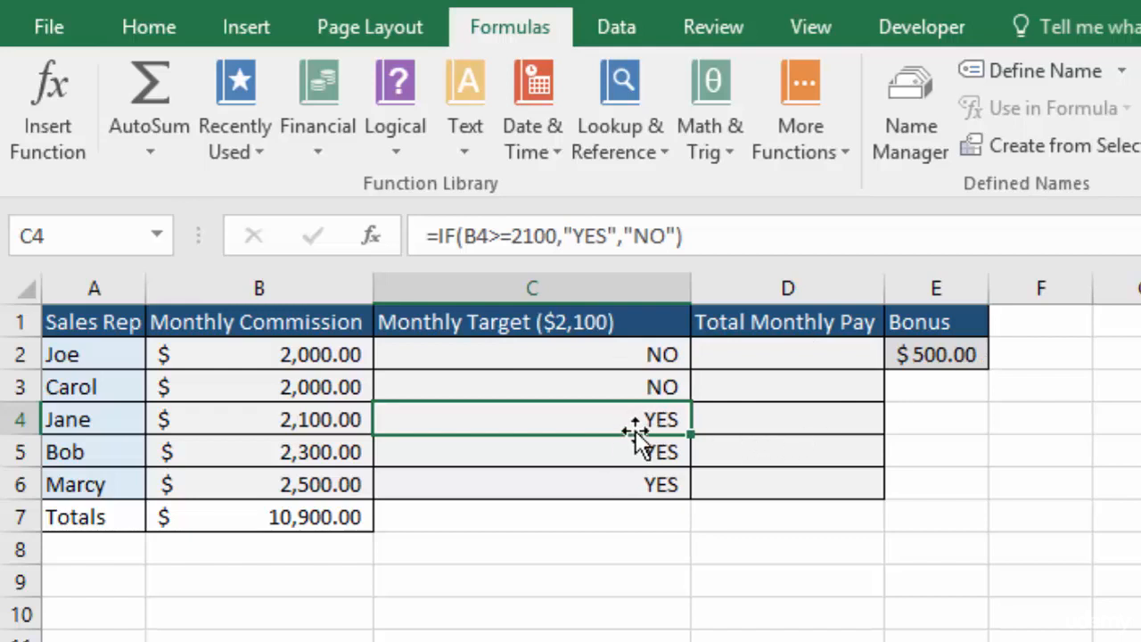
Begin a formula in cell D2 under Total Monthly Pay and open the function picker
click(795, 355)
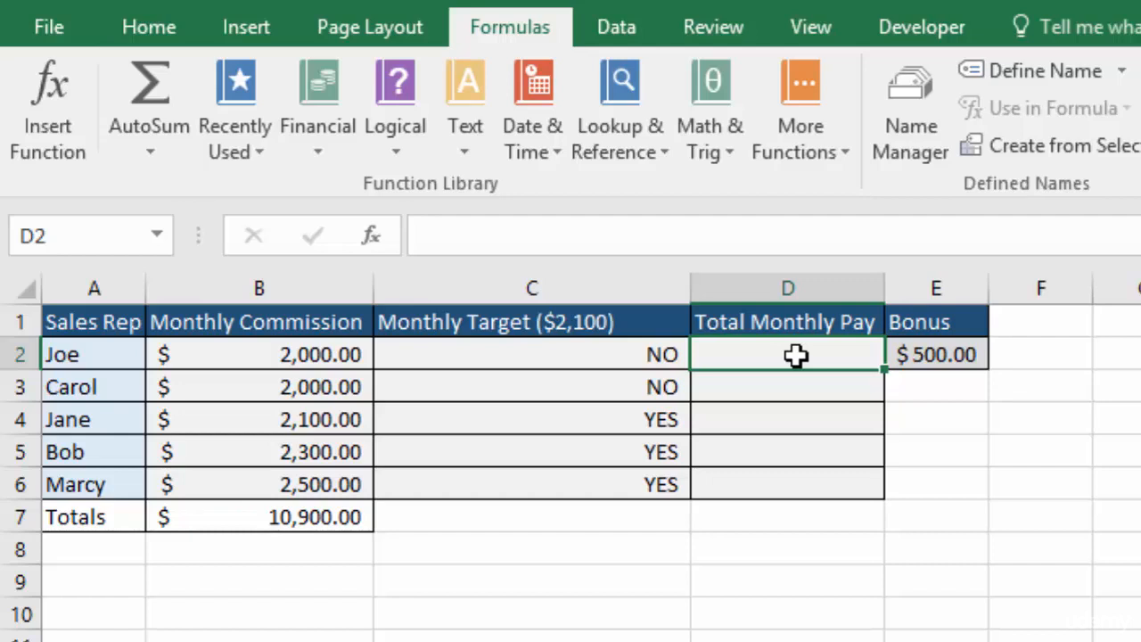
text(=)
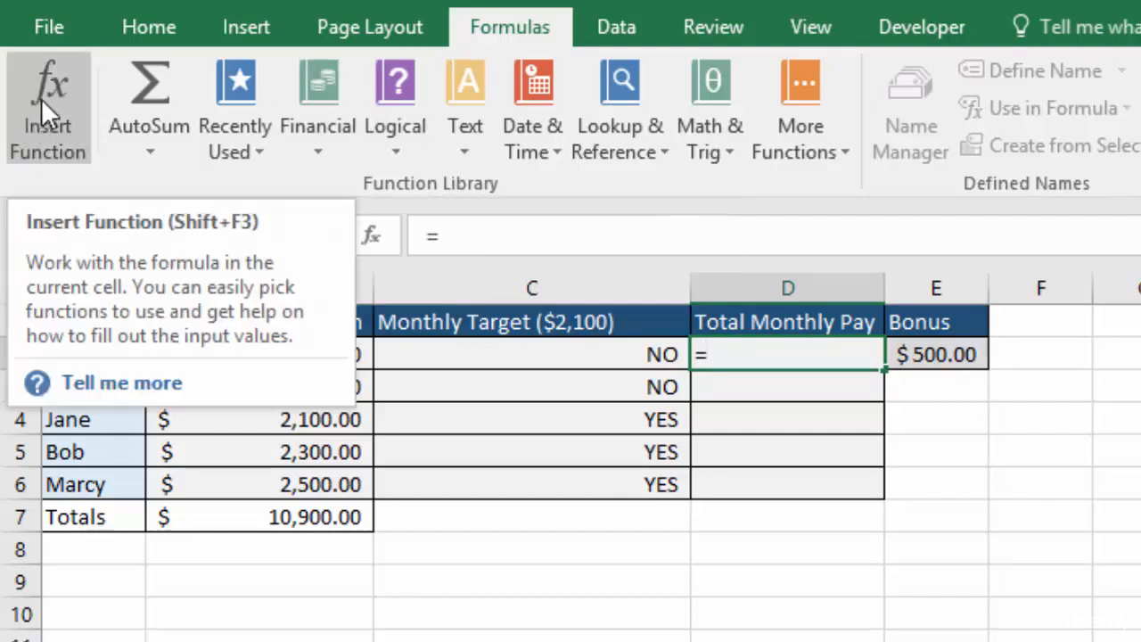
click(41, 98)
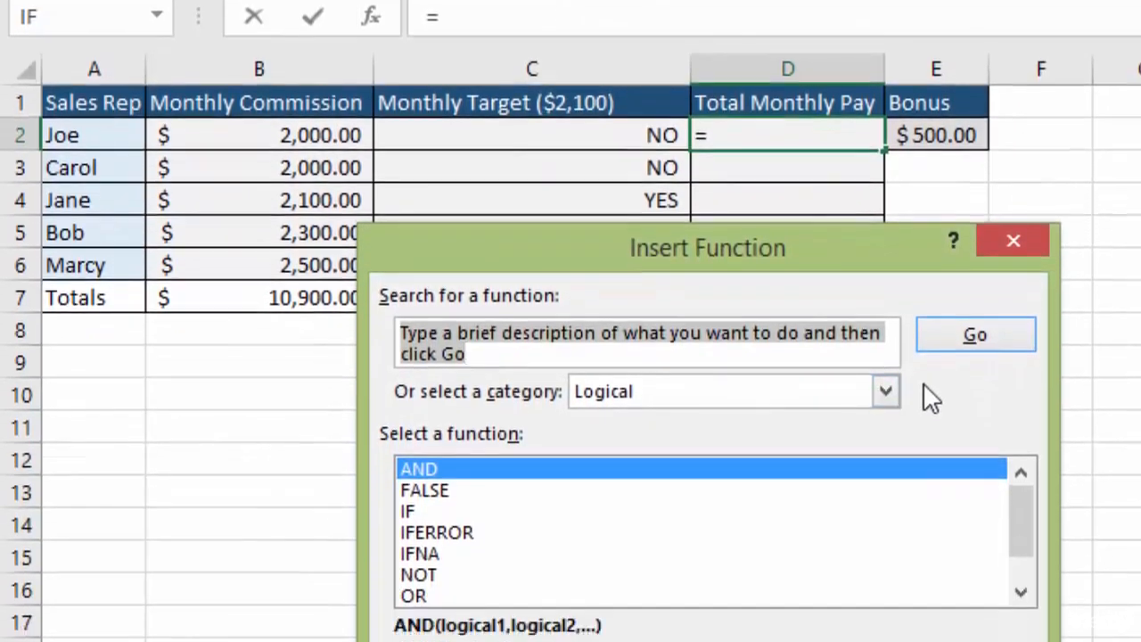
click(889, 391)
click(738, 419)
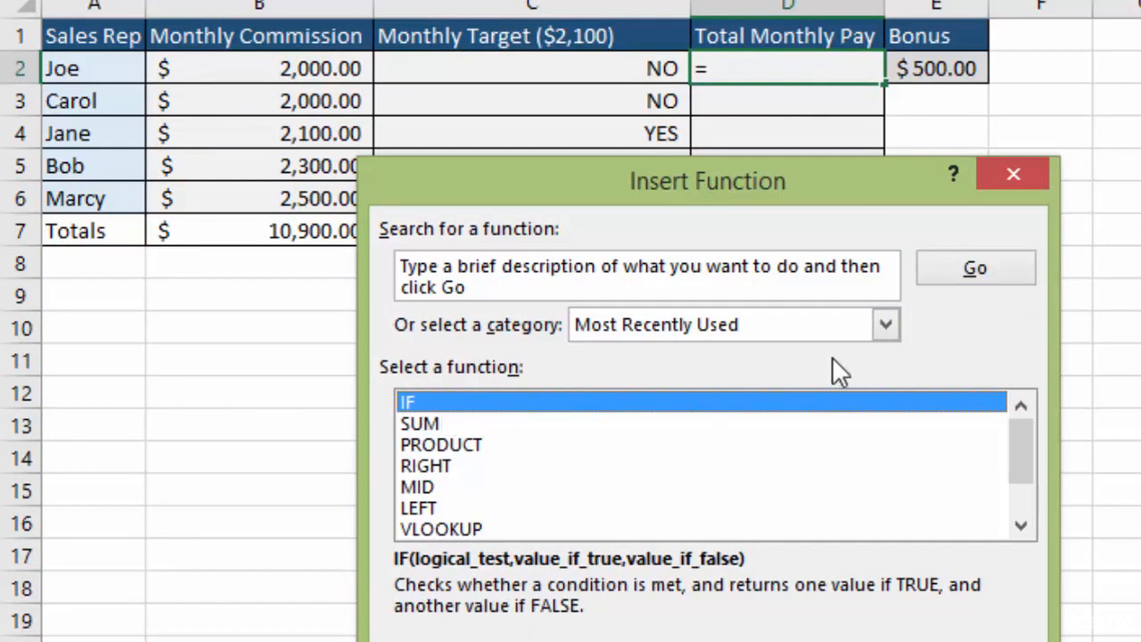
click(886, 325)
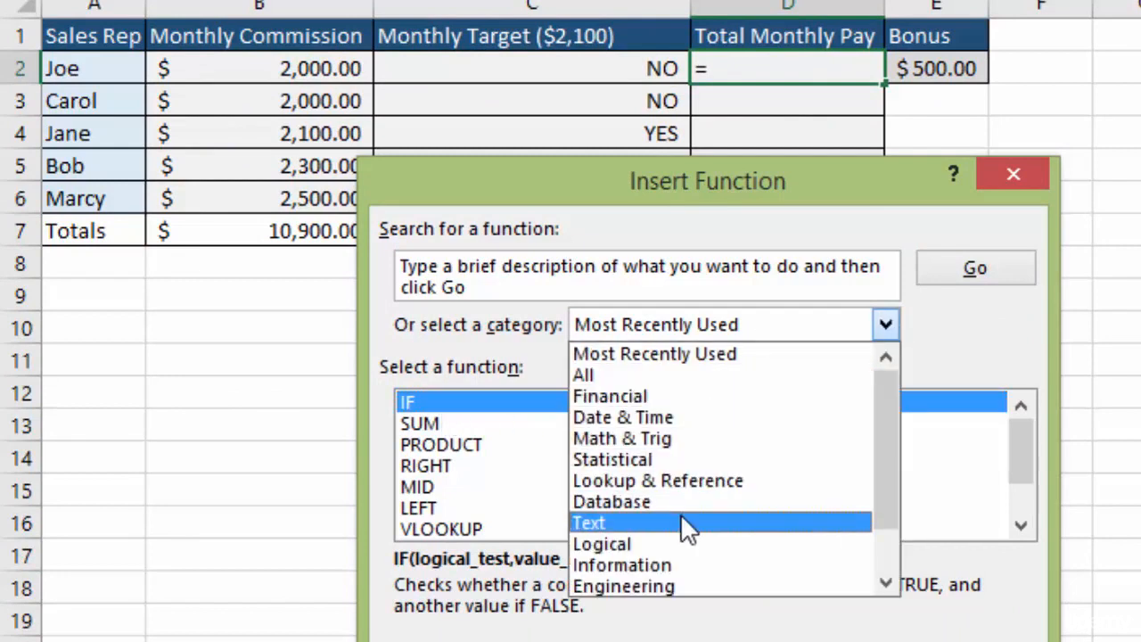
click(686, 543)
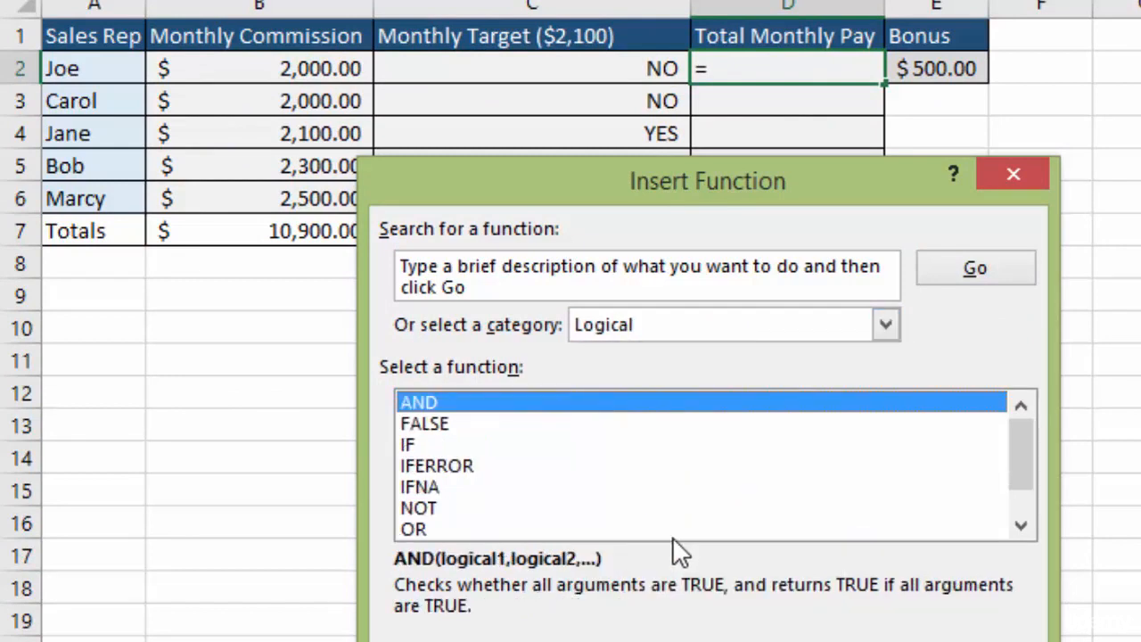
Insert the IF function into D2 with the logical test C2="NO" and B2 as the value if true
double_click(425, 445)
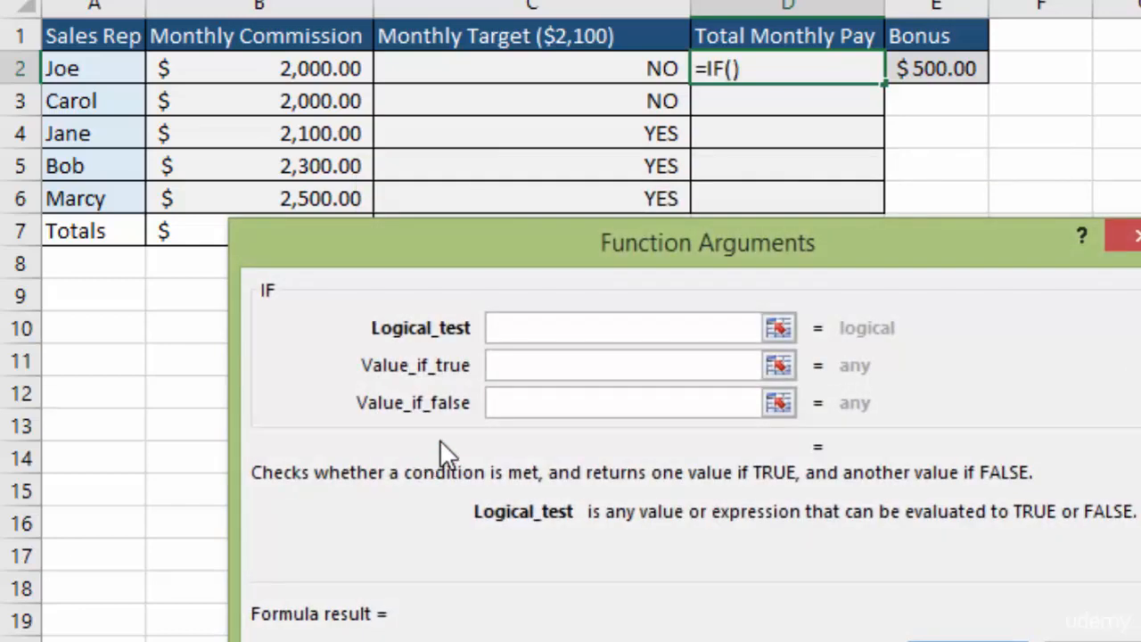
drag(847, 234, 876, 176)
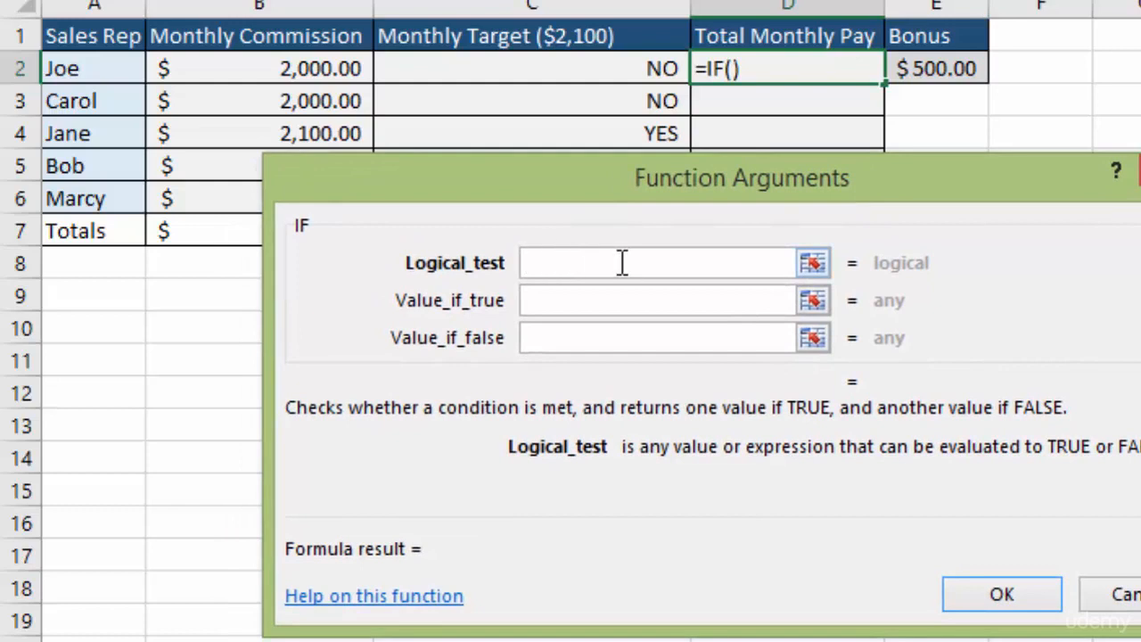
click(587, 69)
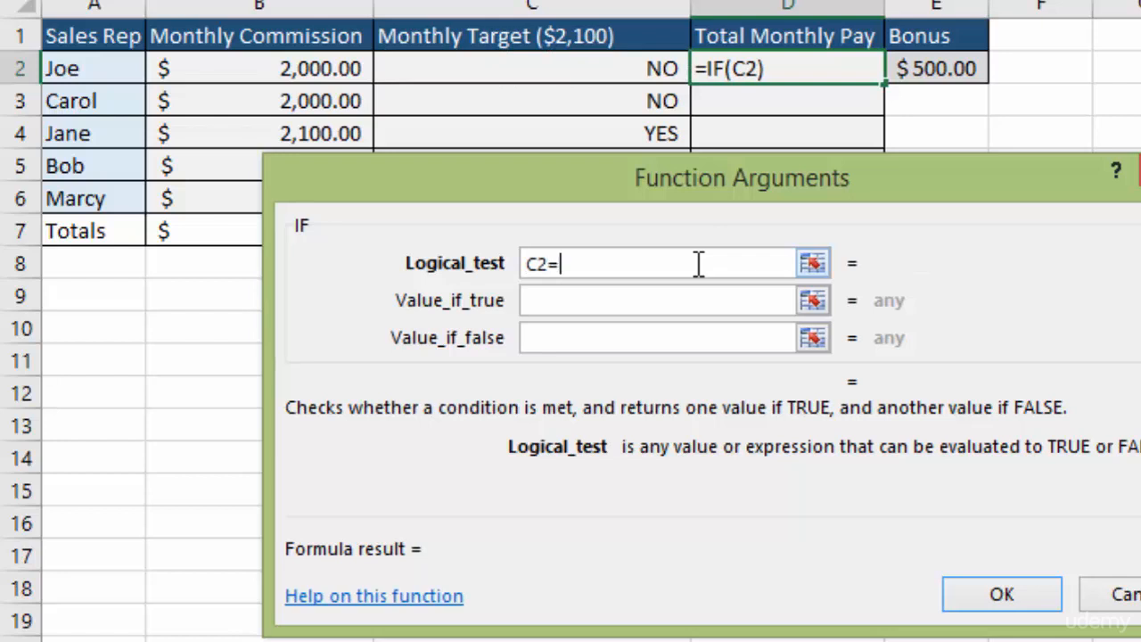
text(="NO")
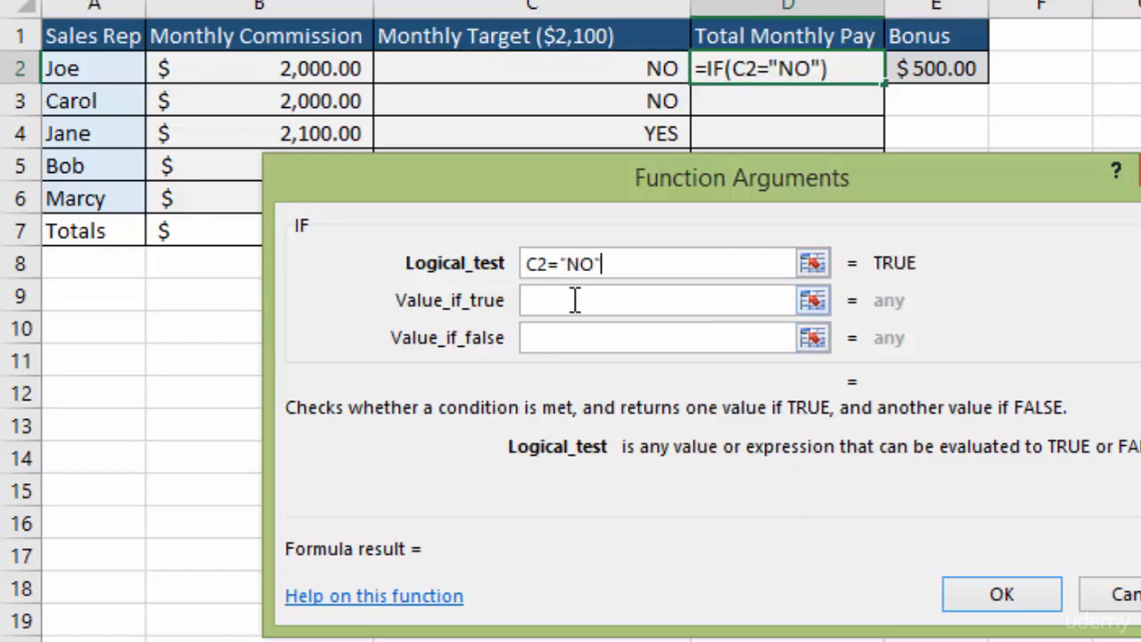
click(574, 299)
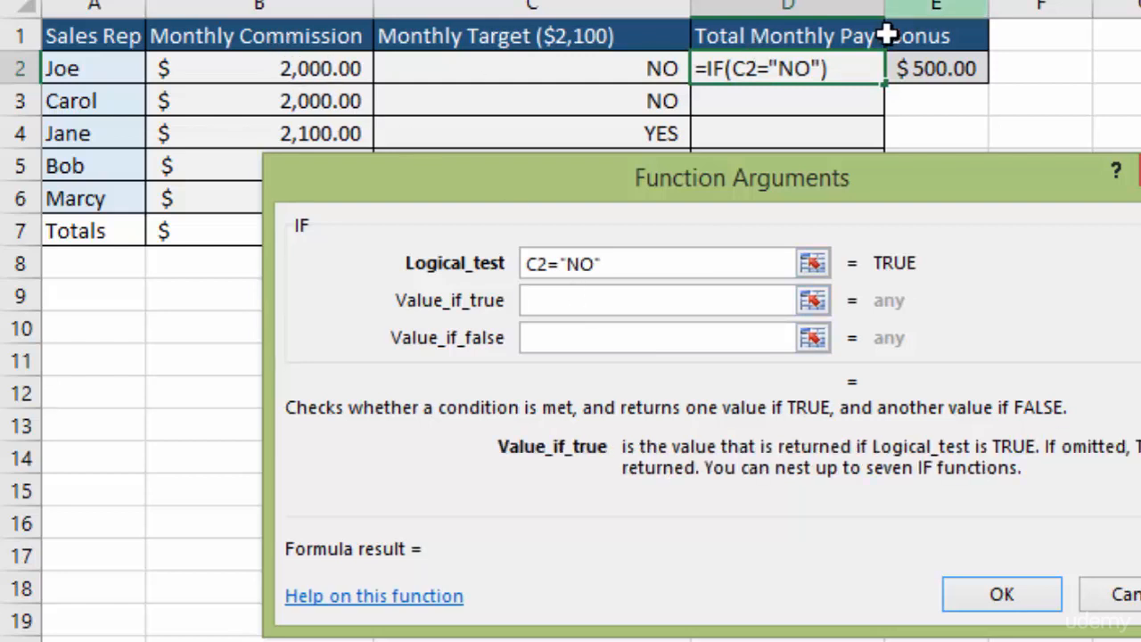
click(276, 72)
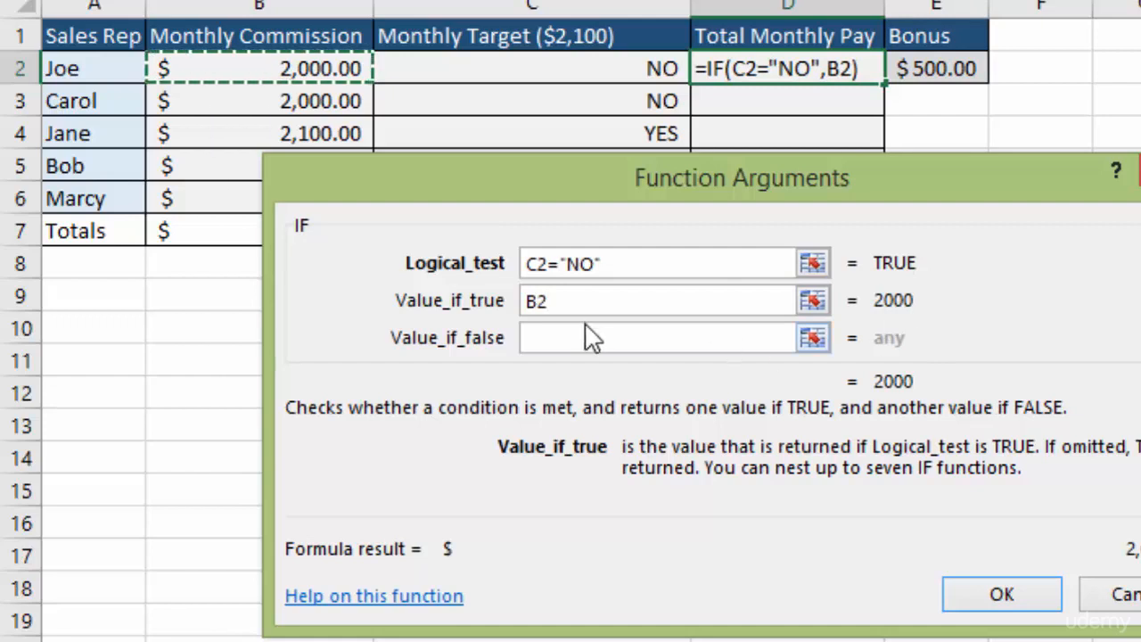
Set the value if false to B2+E2 and complete the Total Monthly Pay formula in D2
click(554, 343)
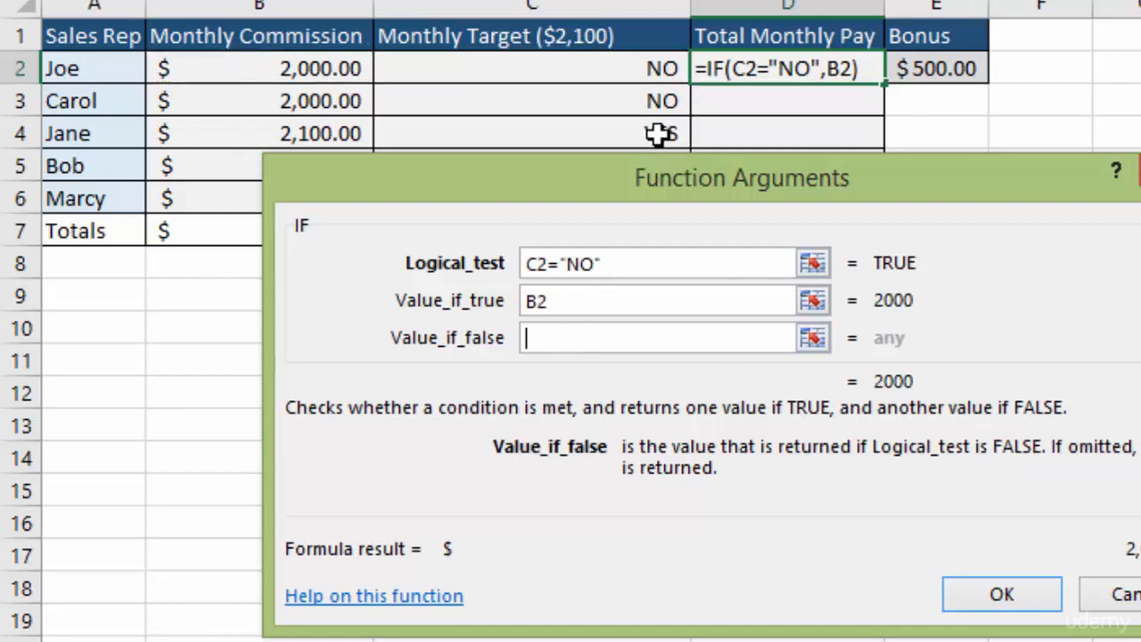
click(301, 69)
text(+)
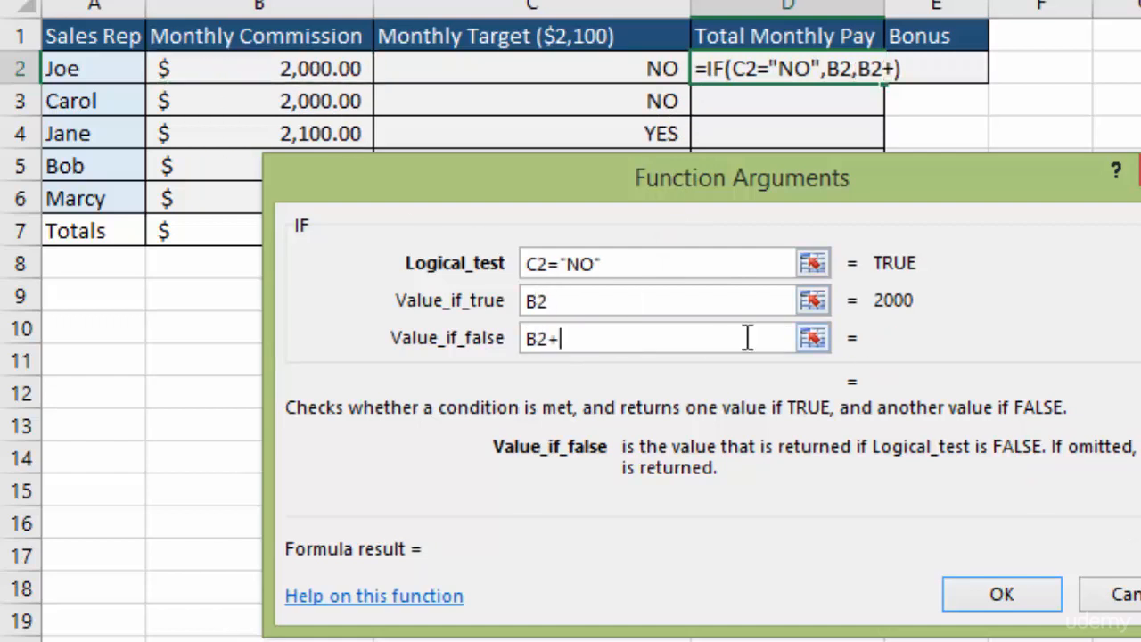
click(946, 69)
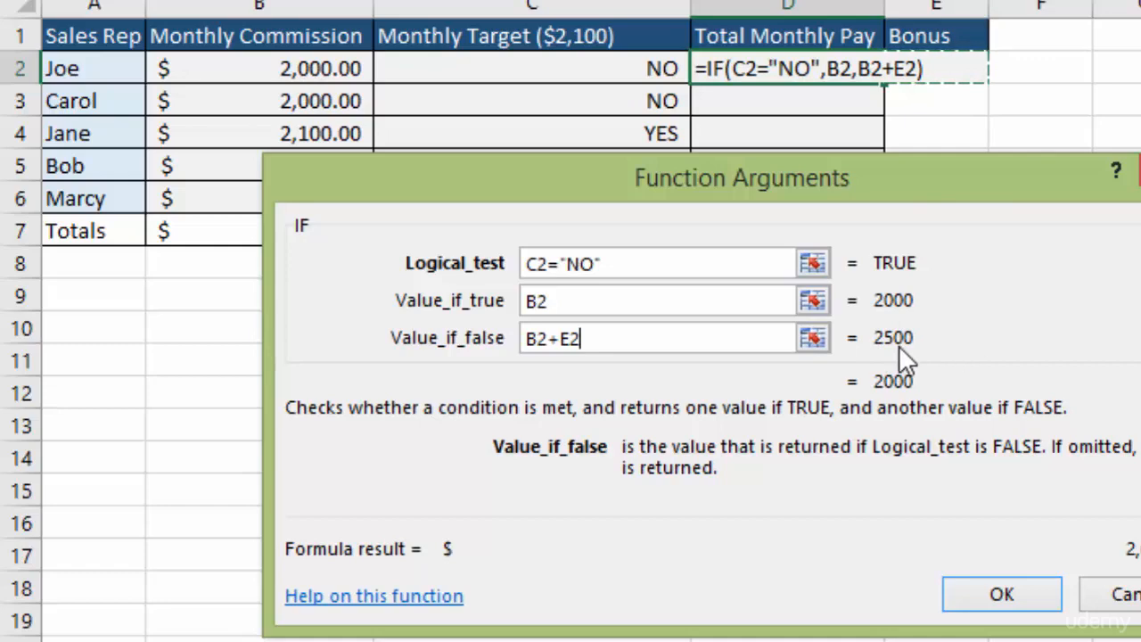
click(1002, 595)
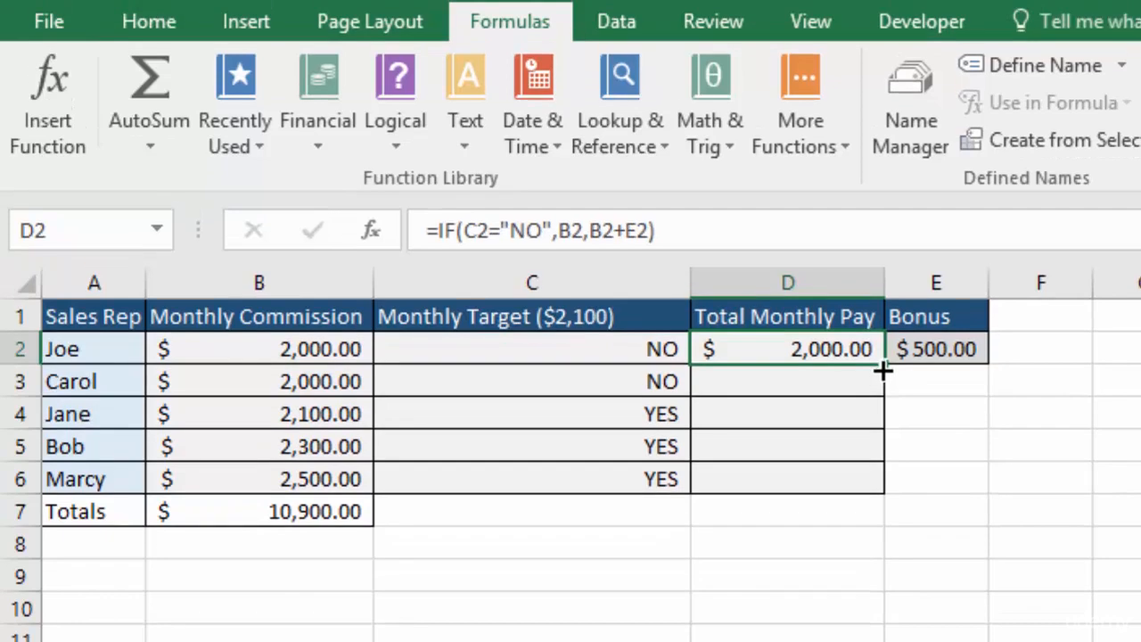
Copy the Total Monthly Pay formula from D2 down through D6 and inspect the copied formula in D6
drag(882, 368, 874, 485)
click(807, 485)
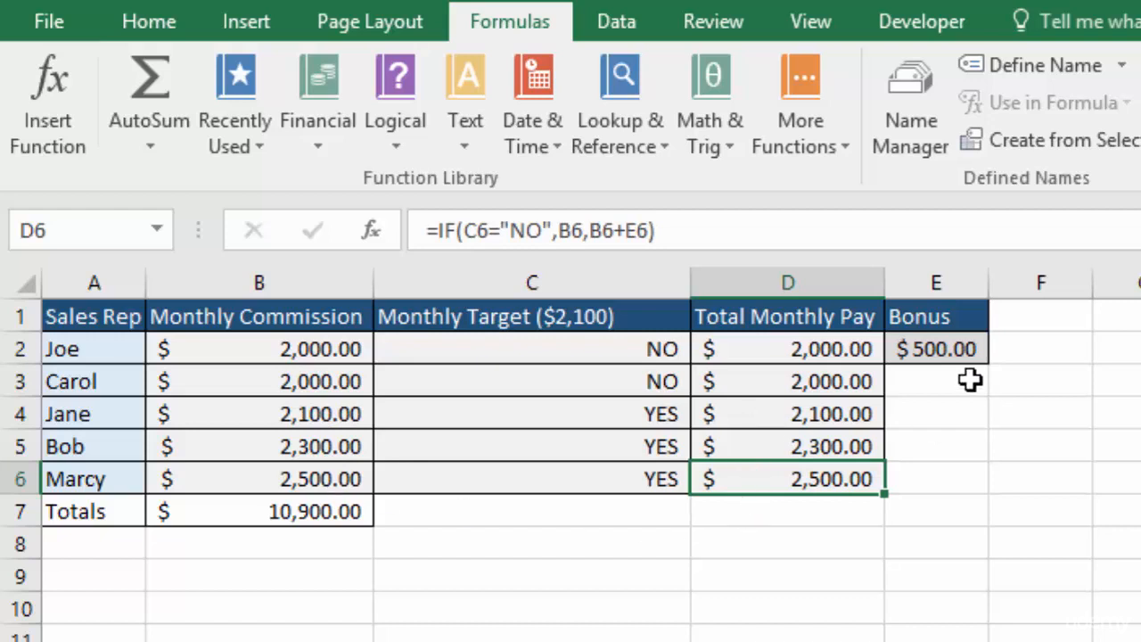
Inspect the cell references in the copied Total Monthly Pay formula in D4
click(776, 415)
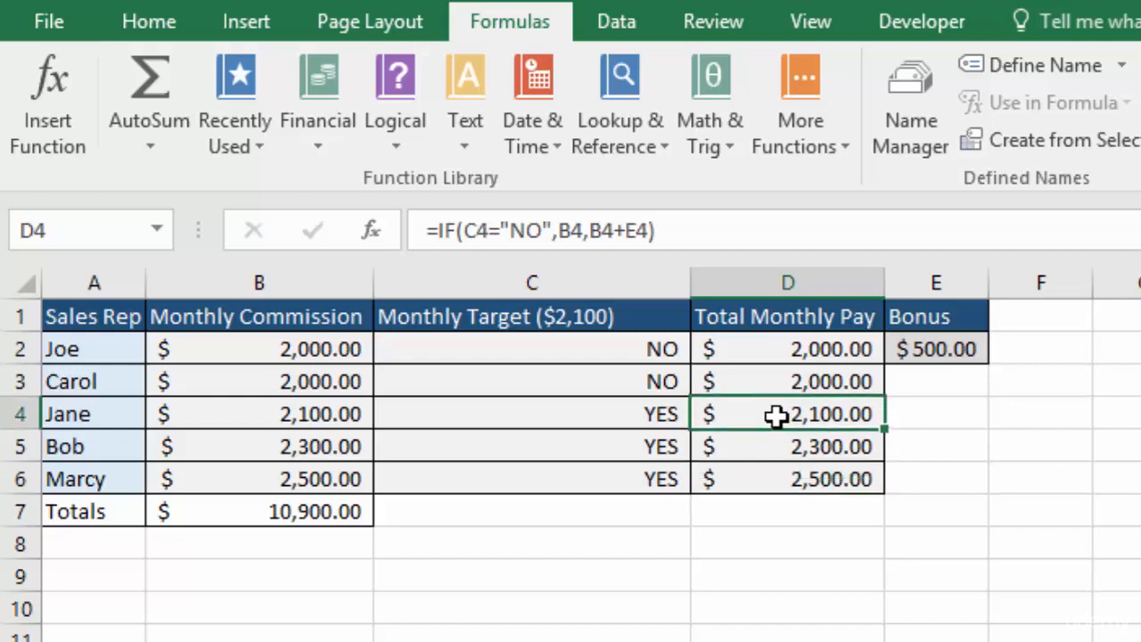
double_click(776, 415)
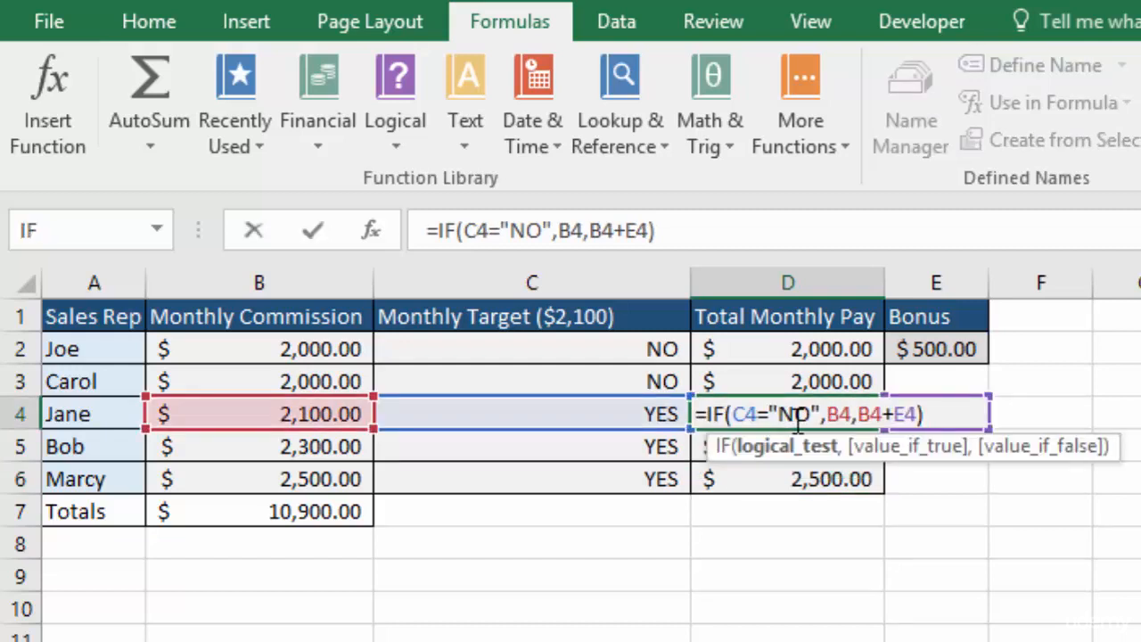
click(923, 415)
Clear the copied Total Monthly Pay formulas from D3 through D6
click(815, 381)
drag(833, 384, 829, 486)
key(Delete)
Change the bonus reference in D2's formula to the absolute reference $E$2 and copy the formula down through D6
click(829, 348)
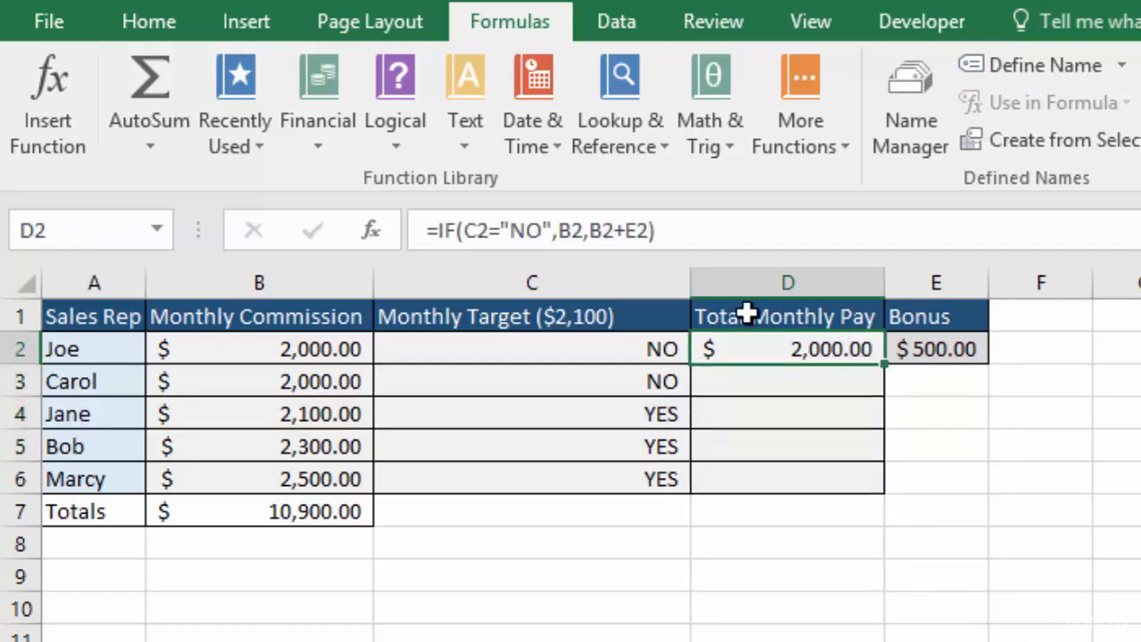
click(638, 229)
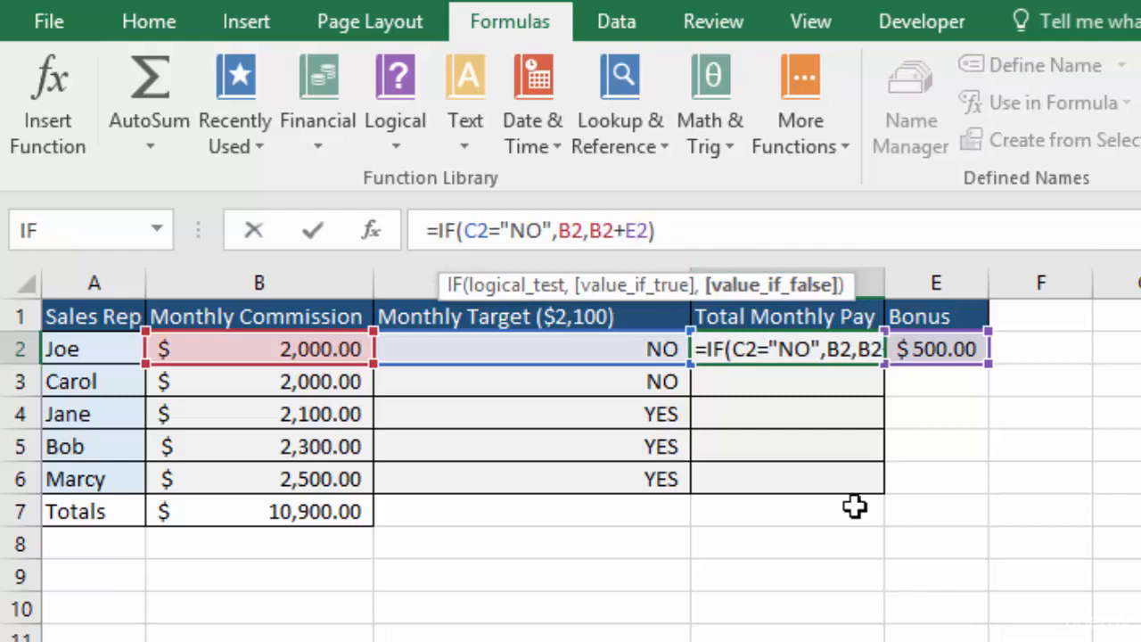
key(F4)
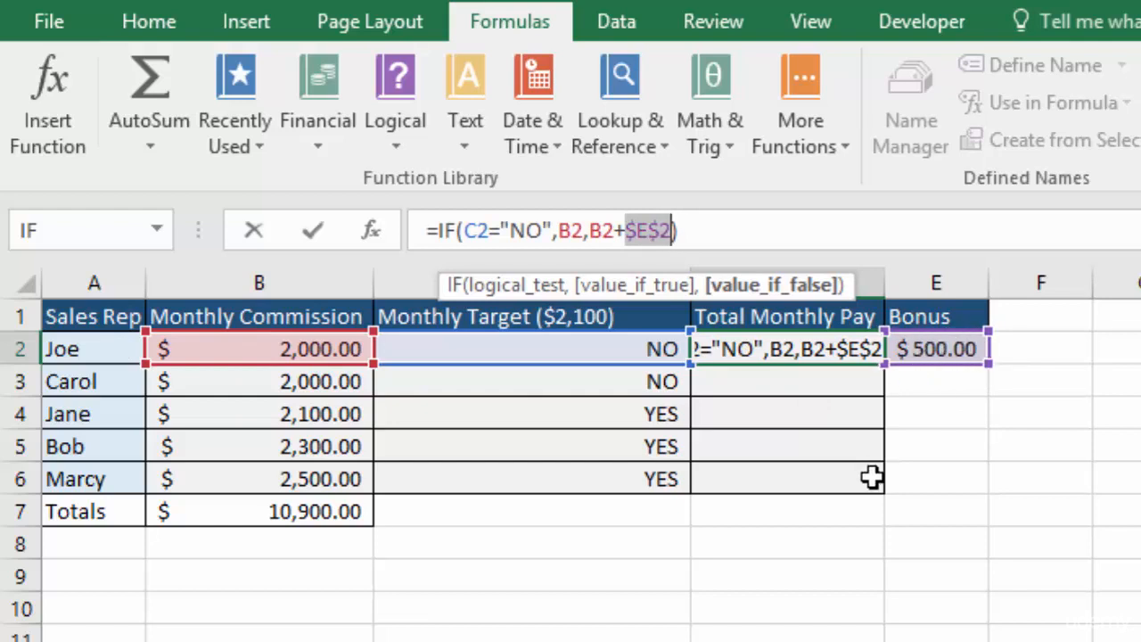
key(Return)
click(860, 348)
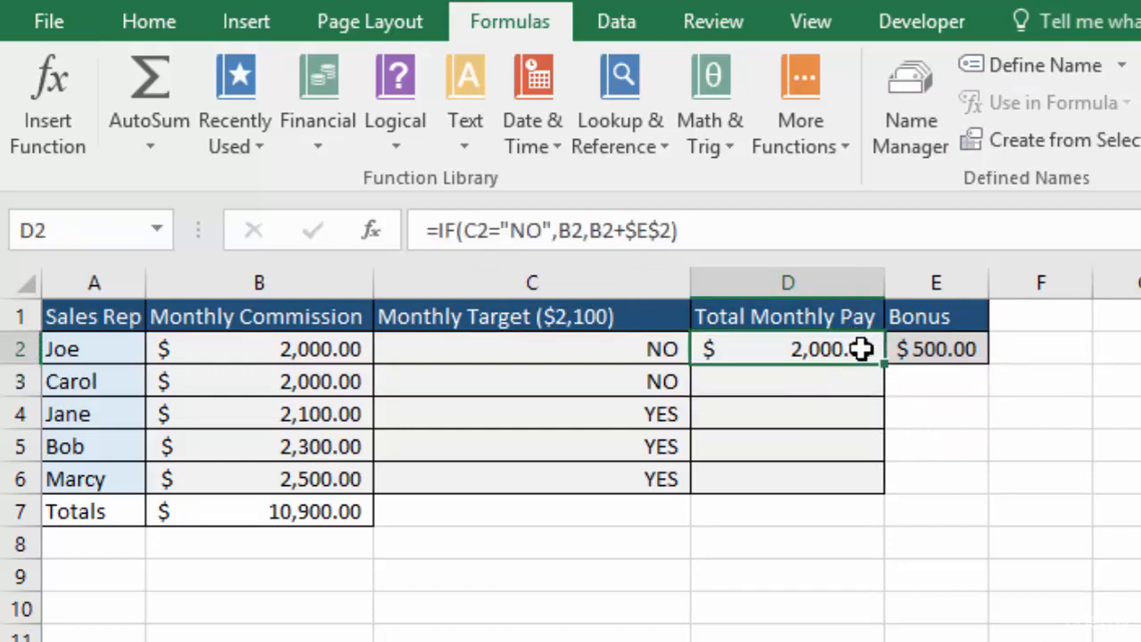
drag(889, 423, 879, 495)
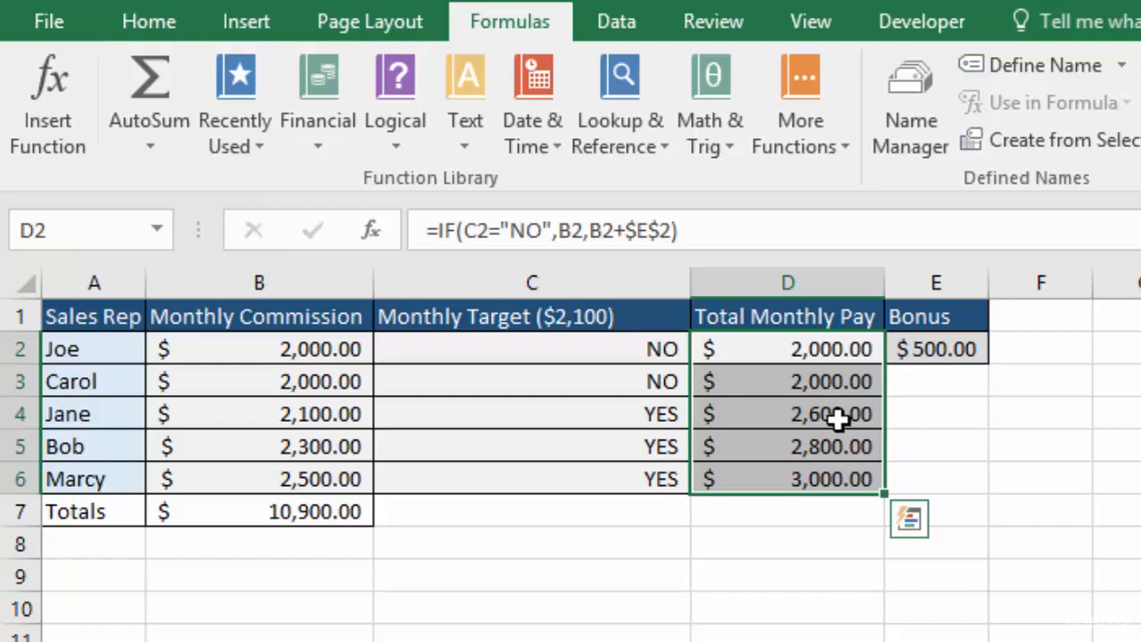
Examine the copied Total Monthly Pay formulas in D5, D6 and D3 to check their cell references
click(770, 447)
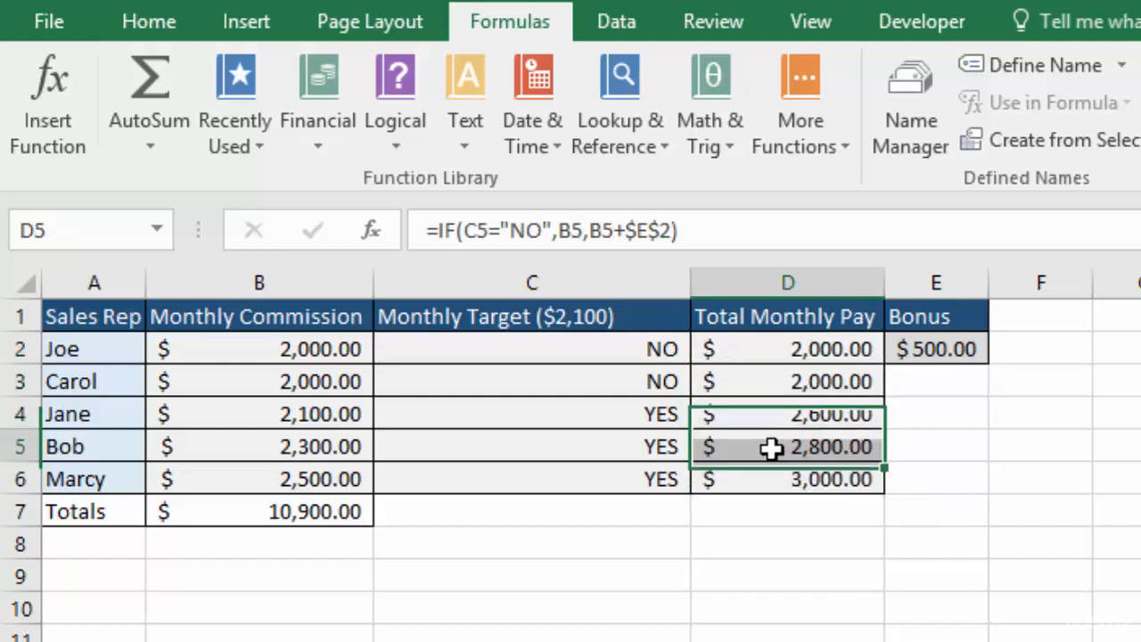
double_click(771, 447)
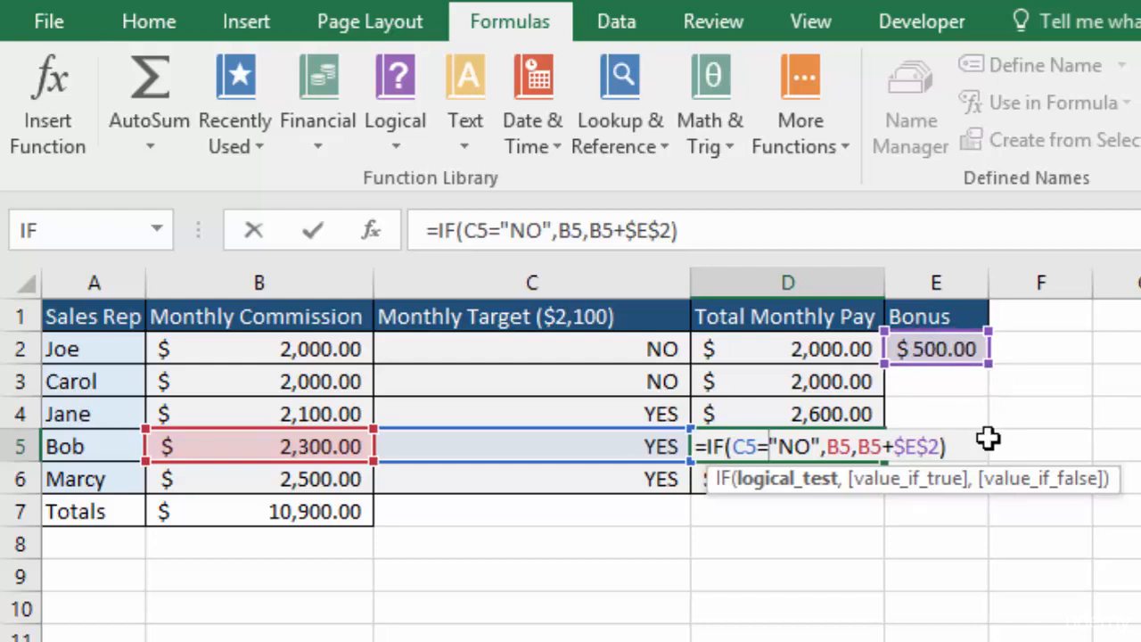
key(Return)
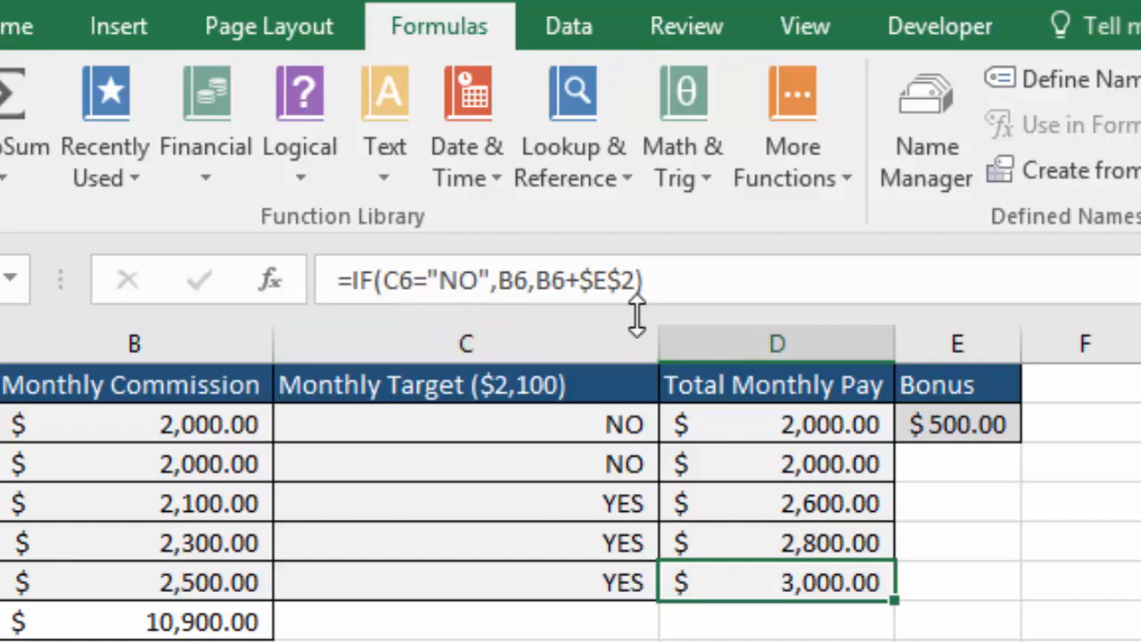
double_click(751, 582)
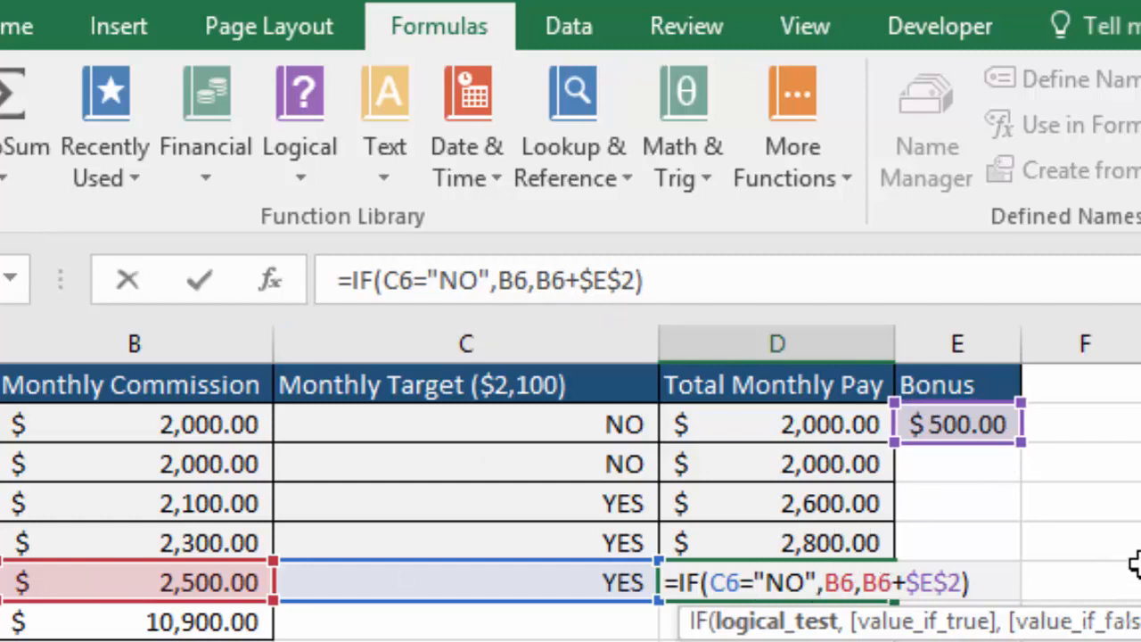
key(Return)
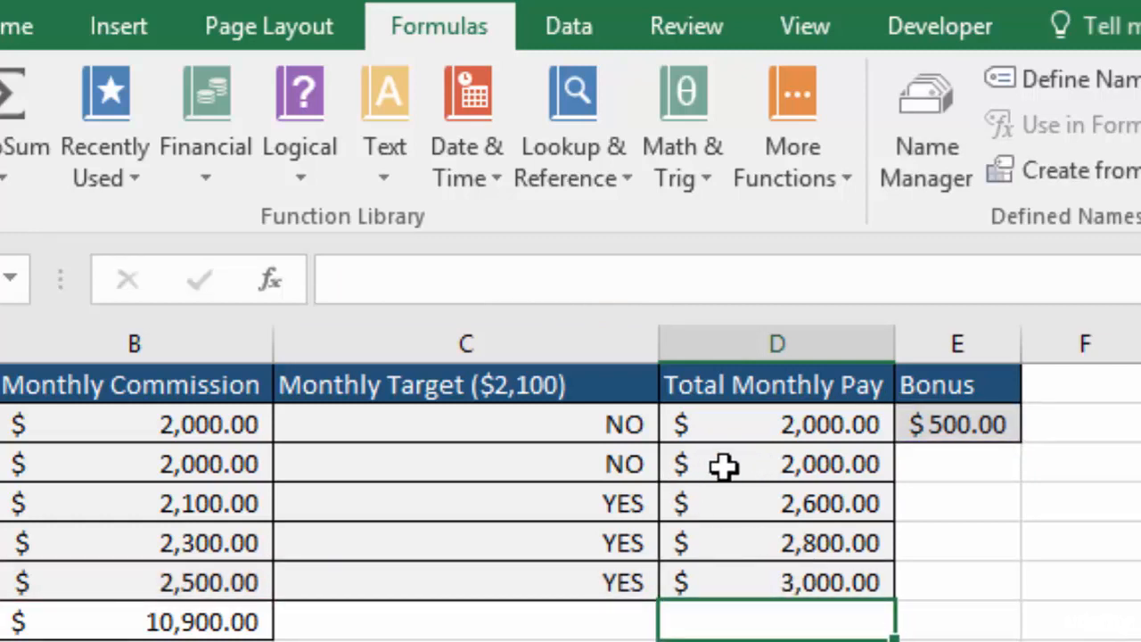
click(753, 464)
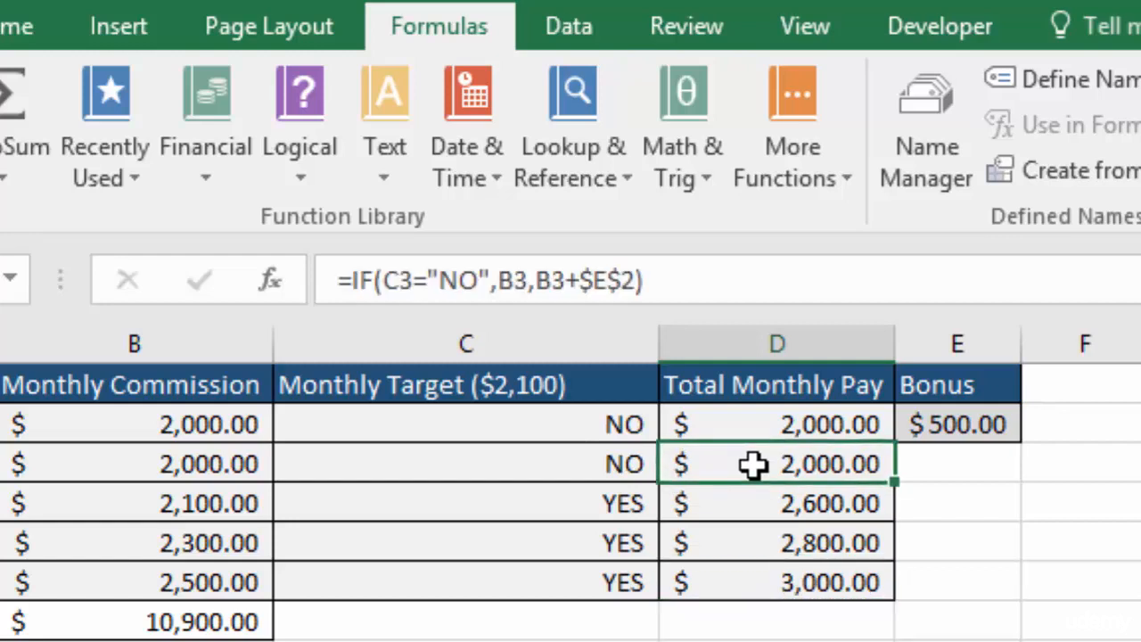